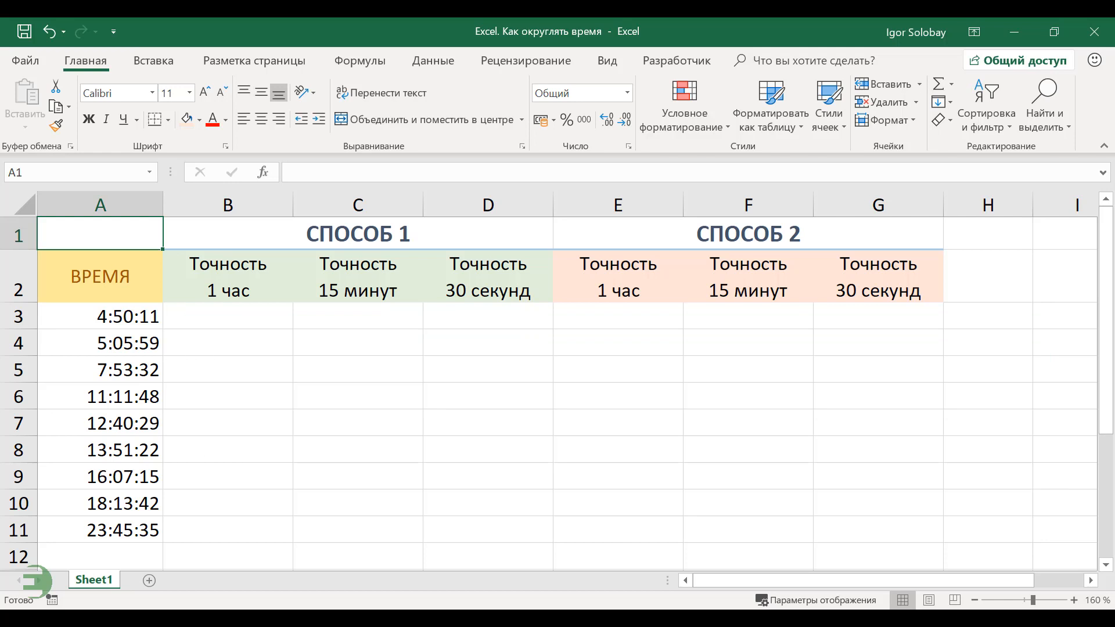
Enter =ОКРУГЛТ(A3;ВРЕМЯ(1;0;0)) in B3 to round the time to 1 hour and fill the formula down to B11.
left_click(249, 323)
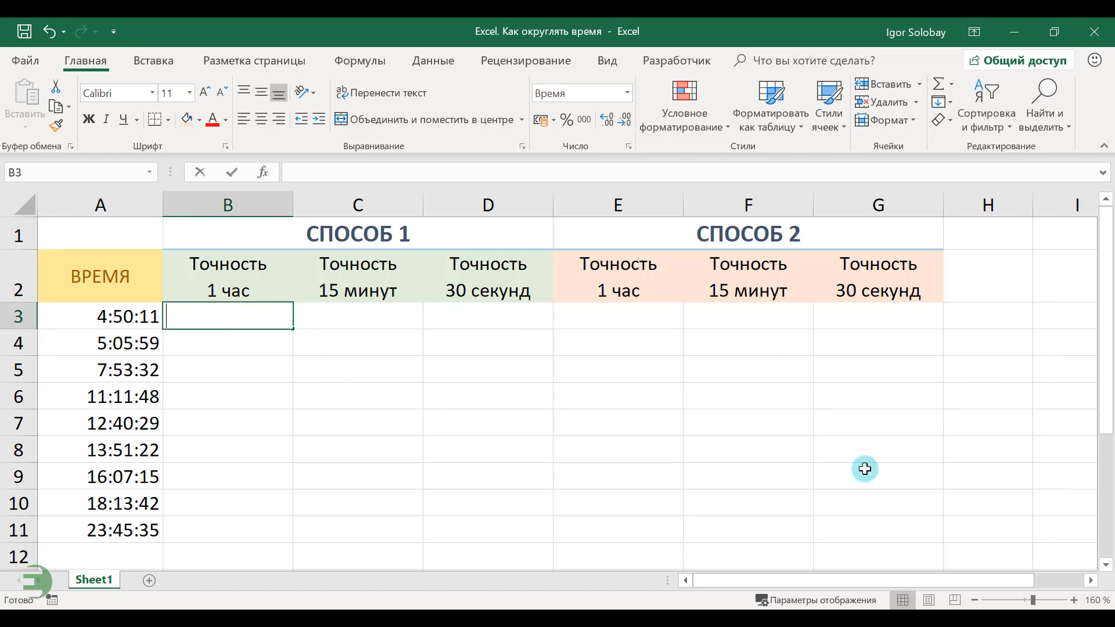
type("=ОКРУГЛТ")
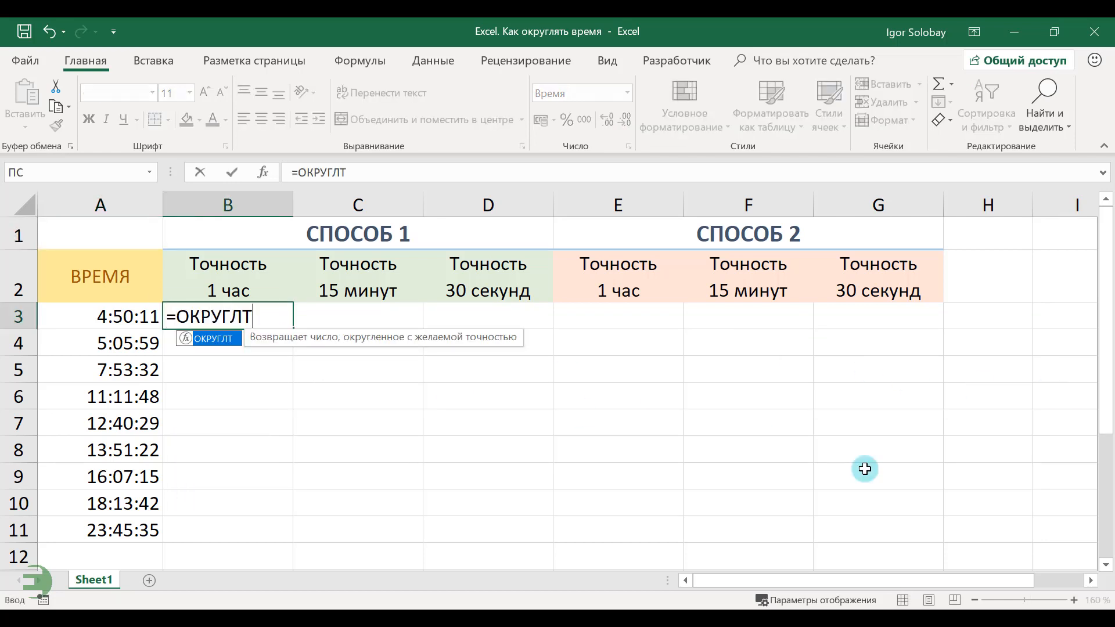
type("(")
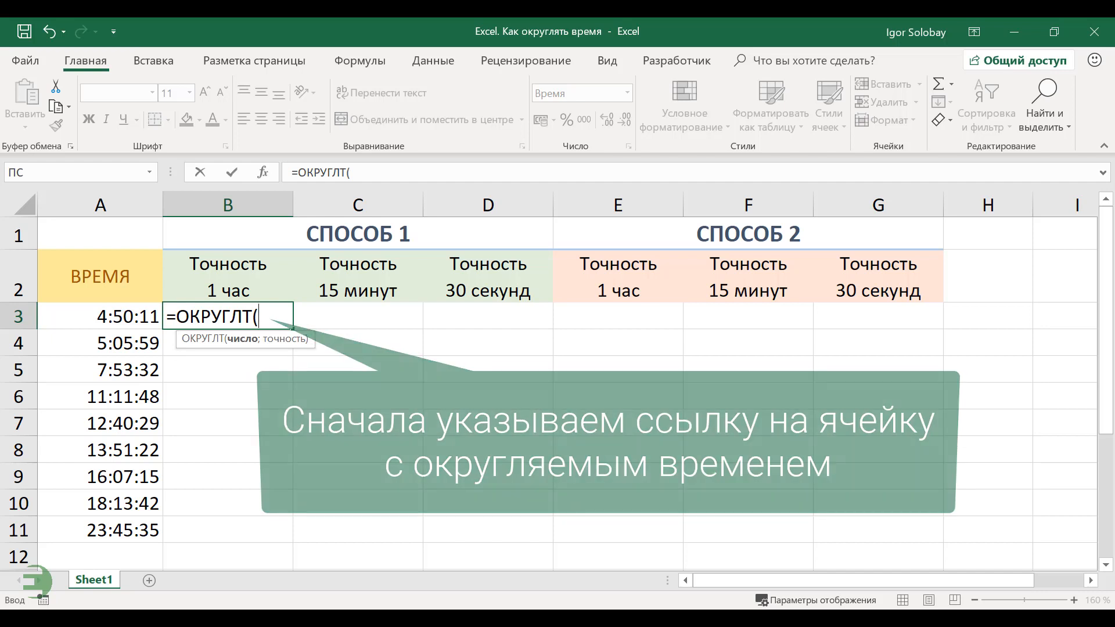
left_click(103, 314)
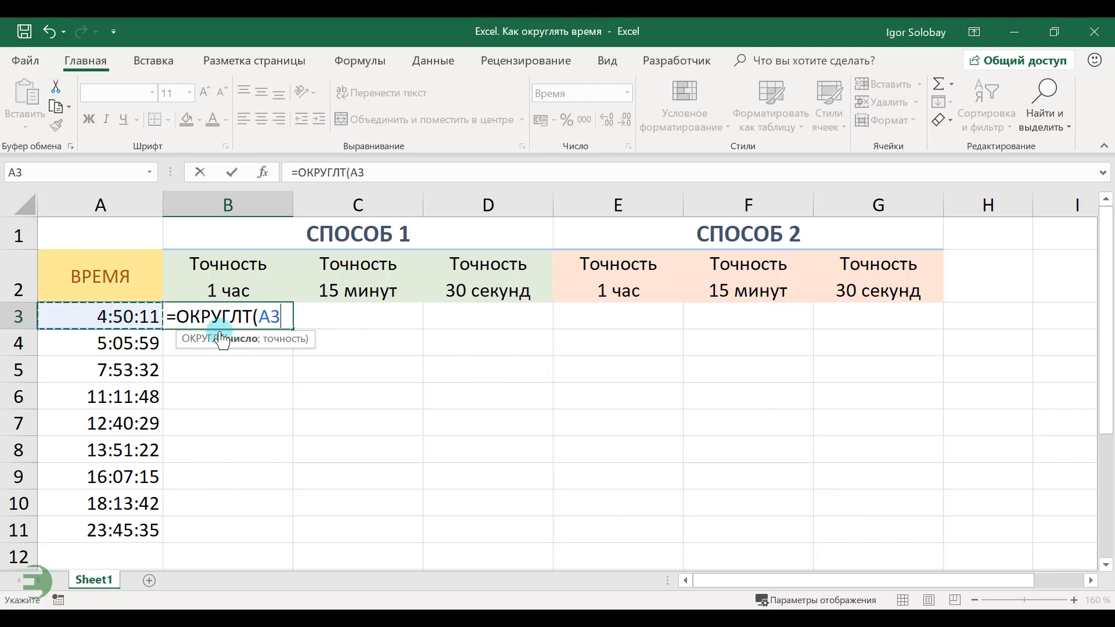
type(";")
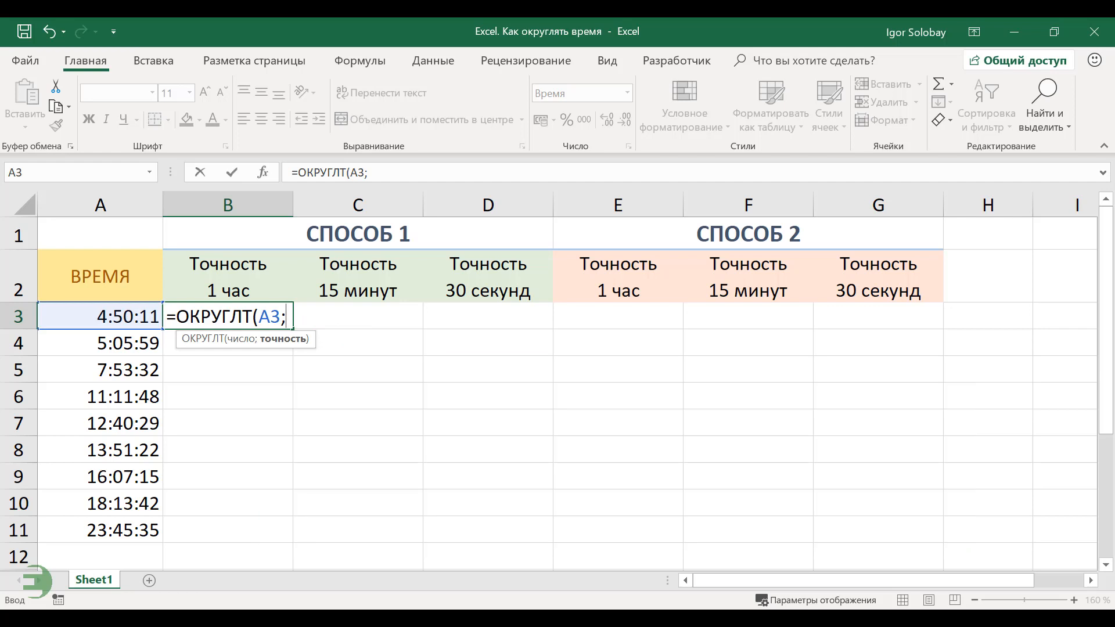
type("Время")
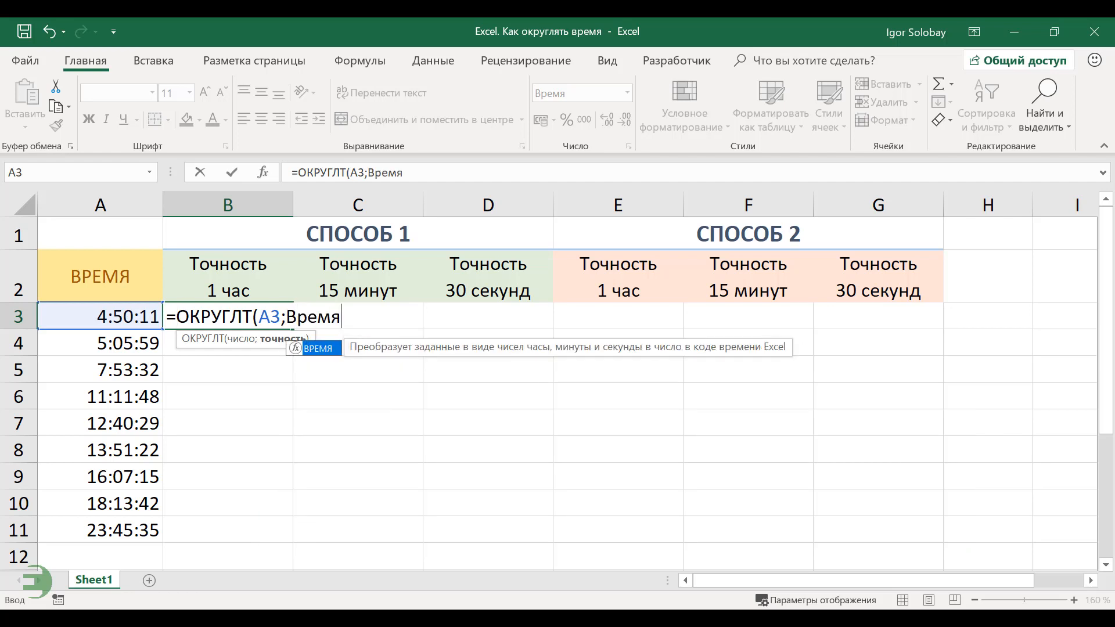
key("Tab")
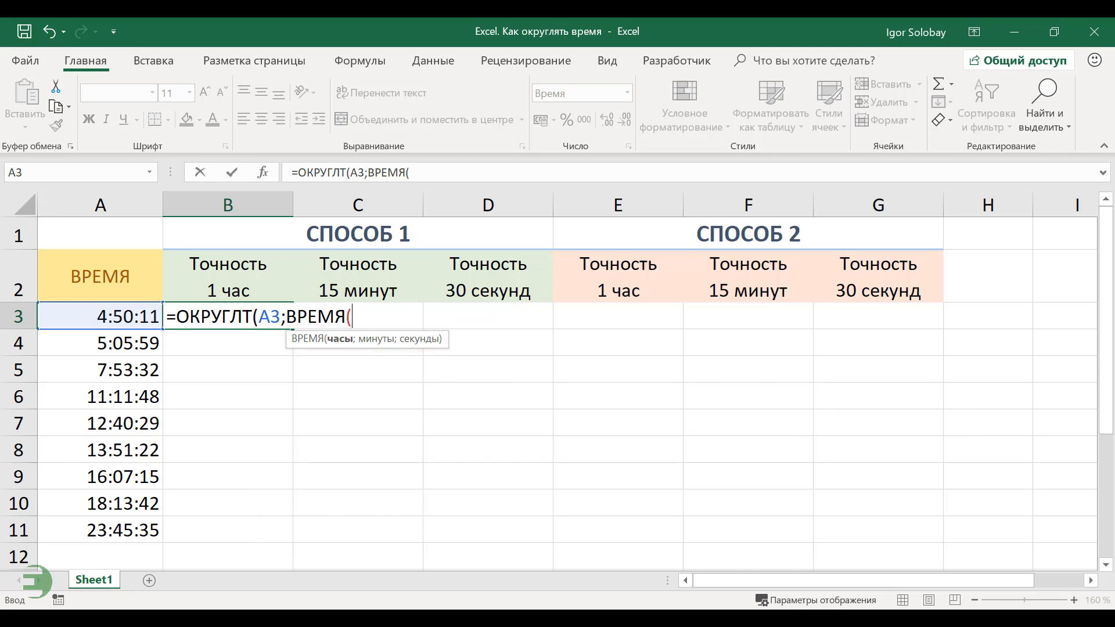
type("1;0;")
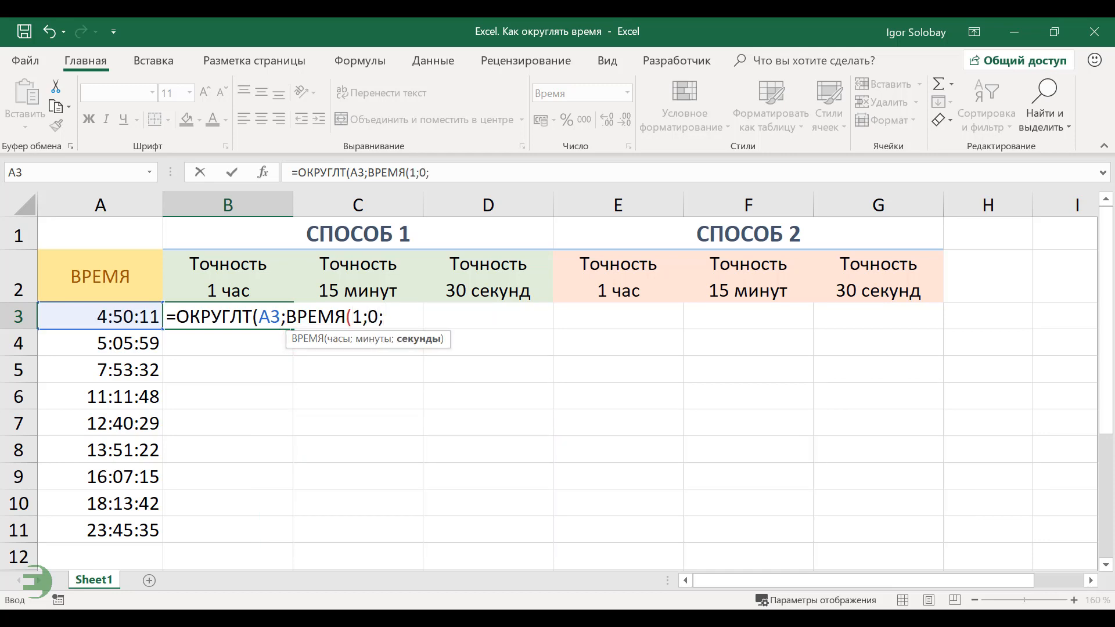
type("0)")
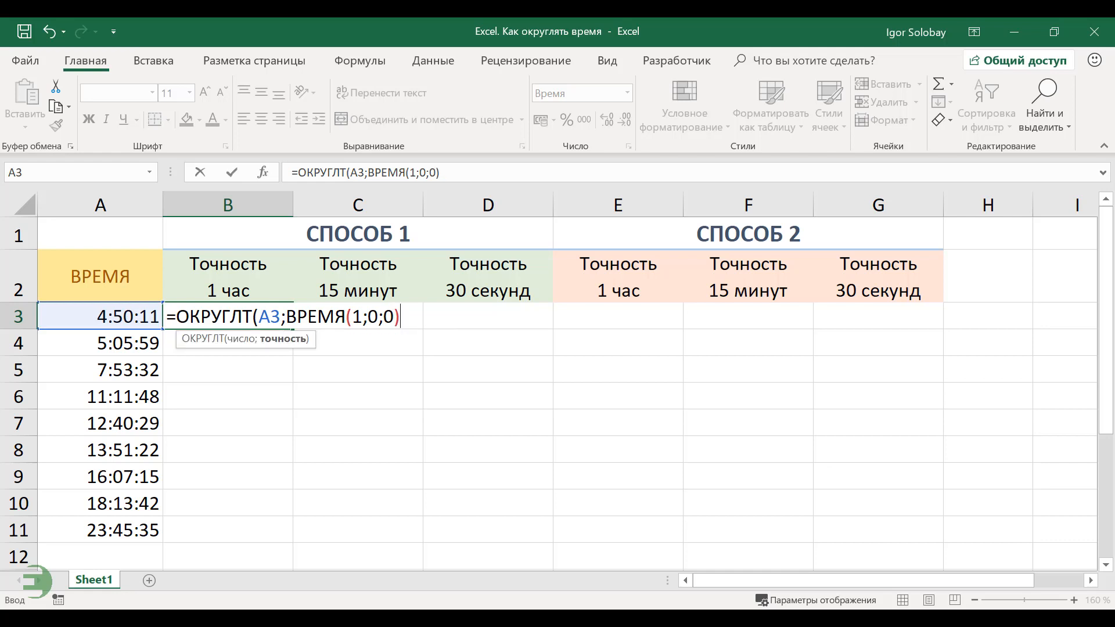
type(")")
key("Return")
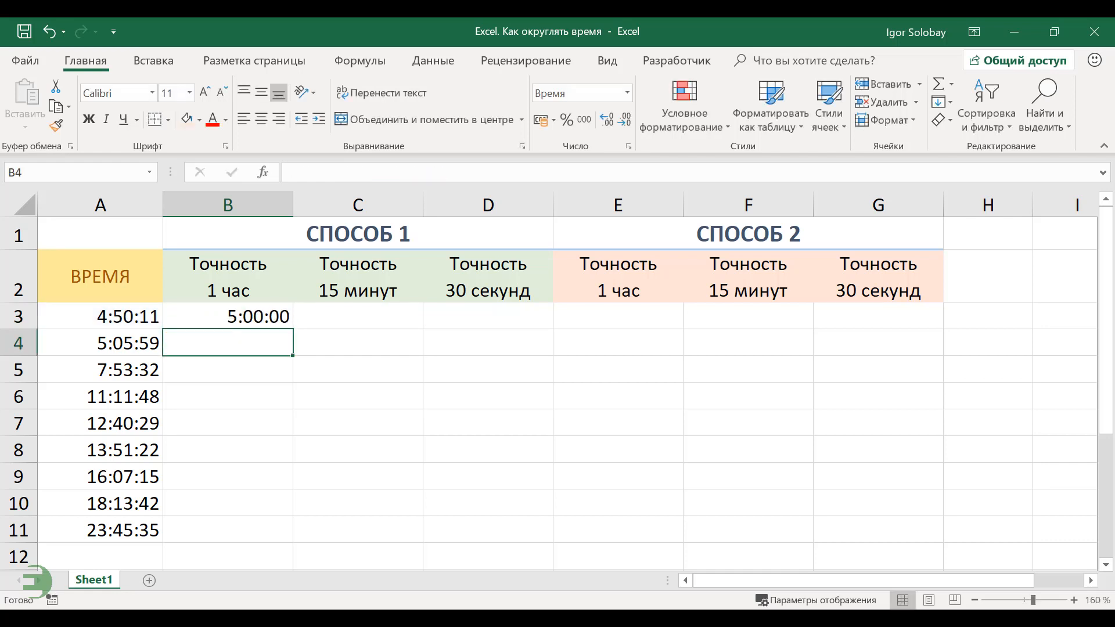
left_click(289, 319)
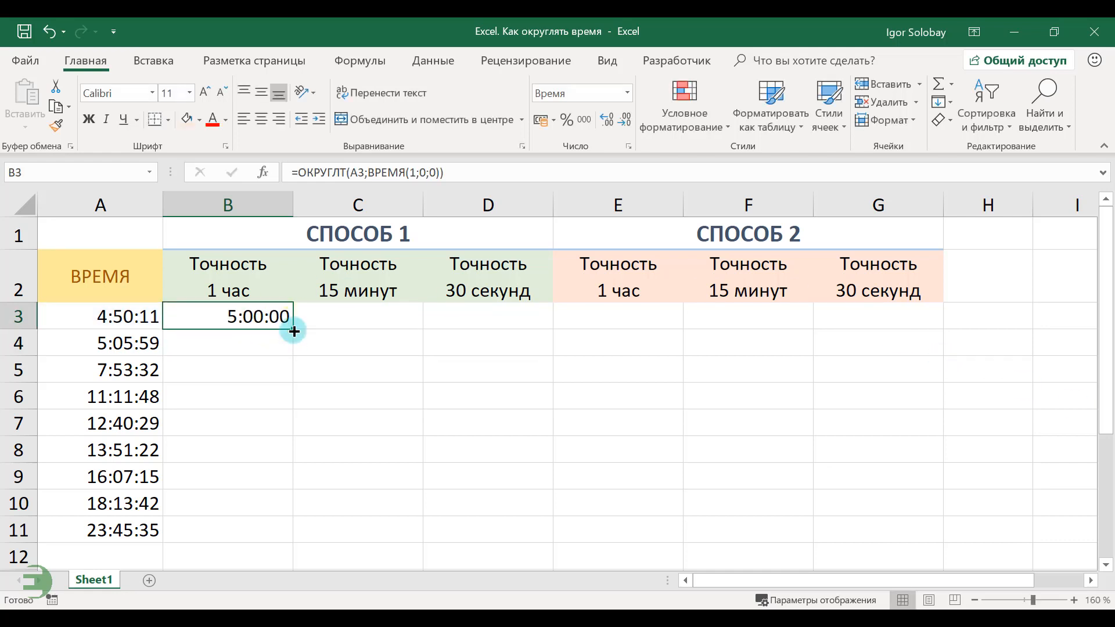
double_click(294, 329)
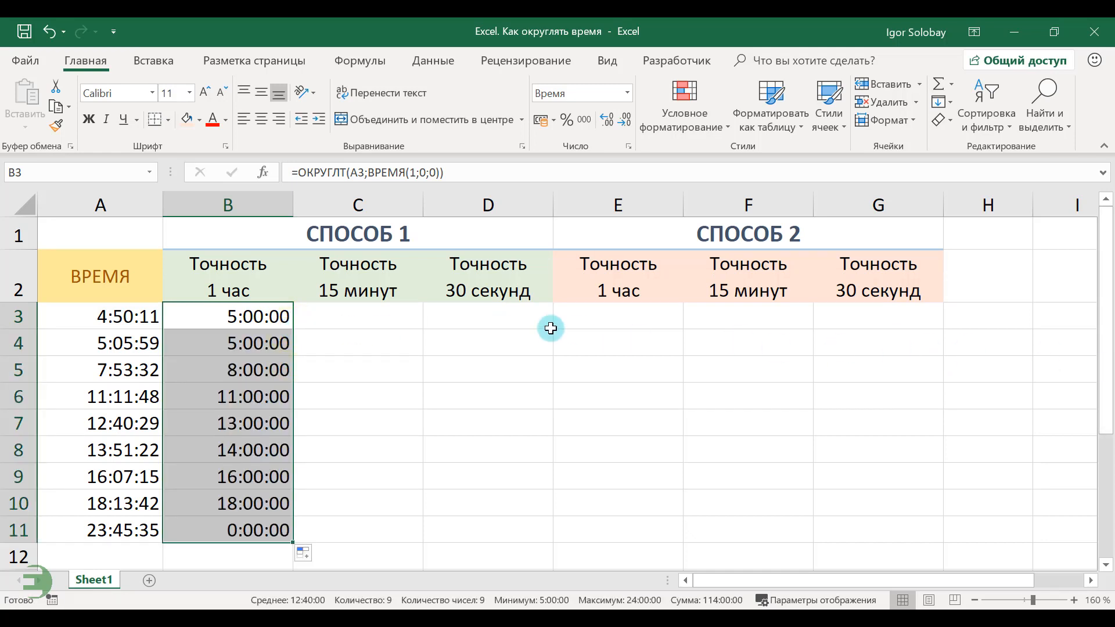
Enter the formula =ОКРУГЛТ(A3;ВРЕМЯ(0;15;0)) in cell C3 to round the time to 15 minutes.
left_click(375, 313)
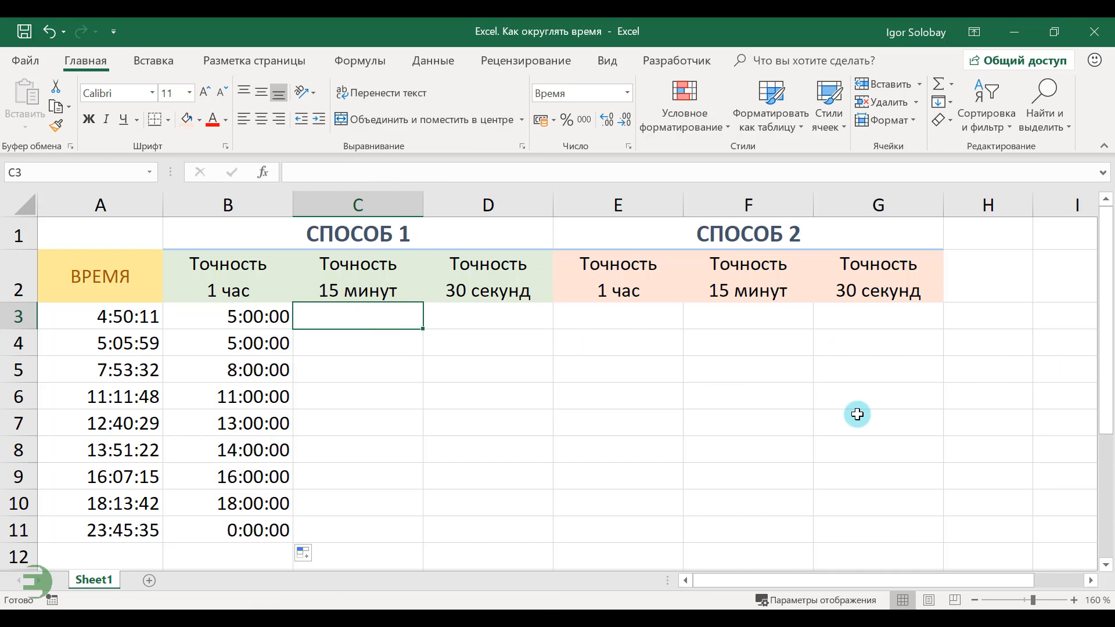
type("=округ")
key("Tab")
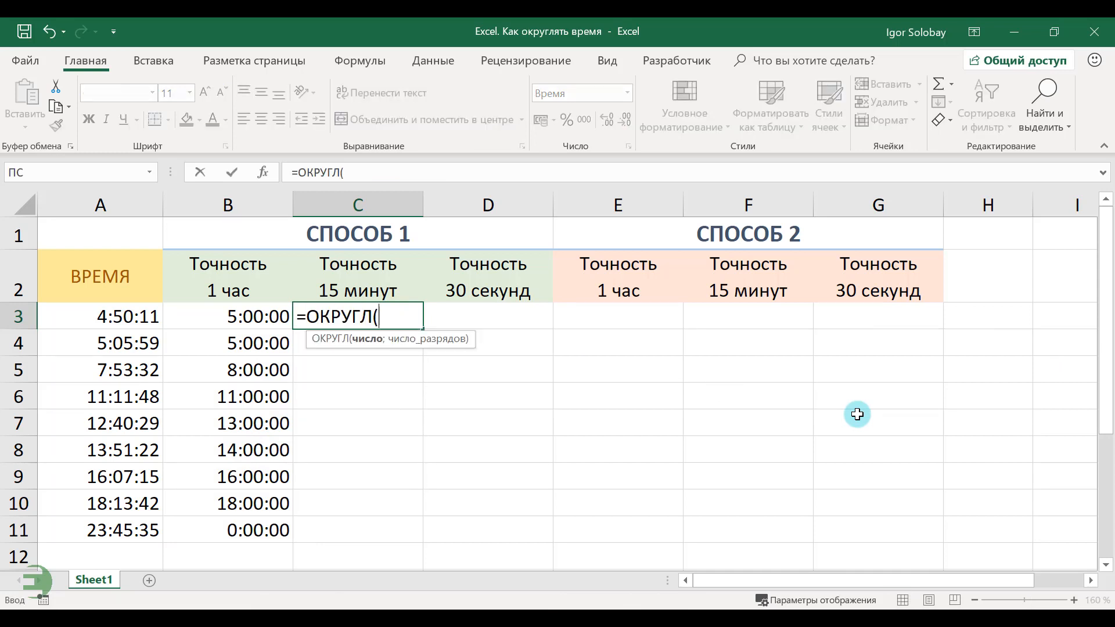
key("BackSpace")
type("т(")
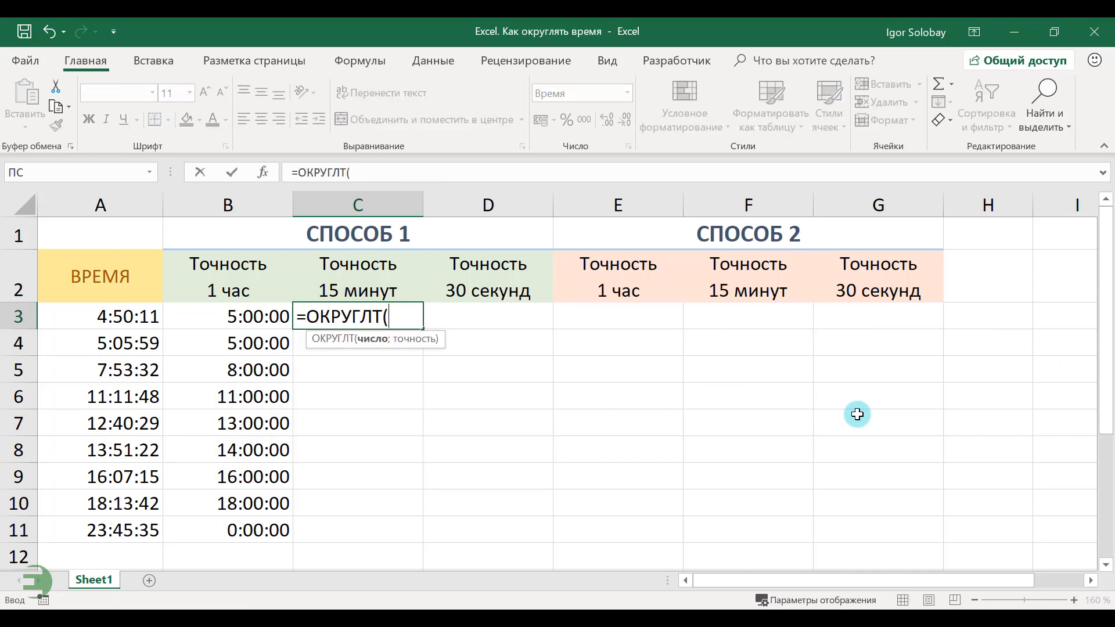
left_click(105, 321)
type(";")
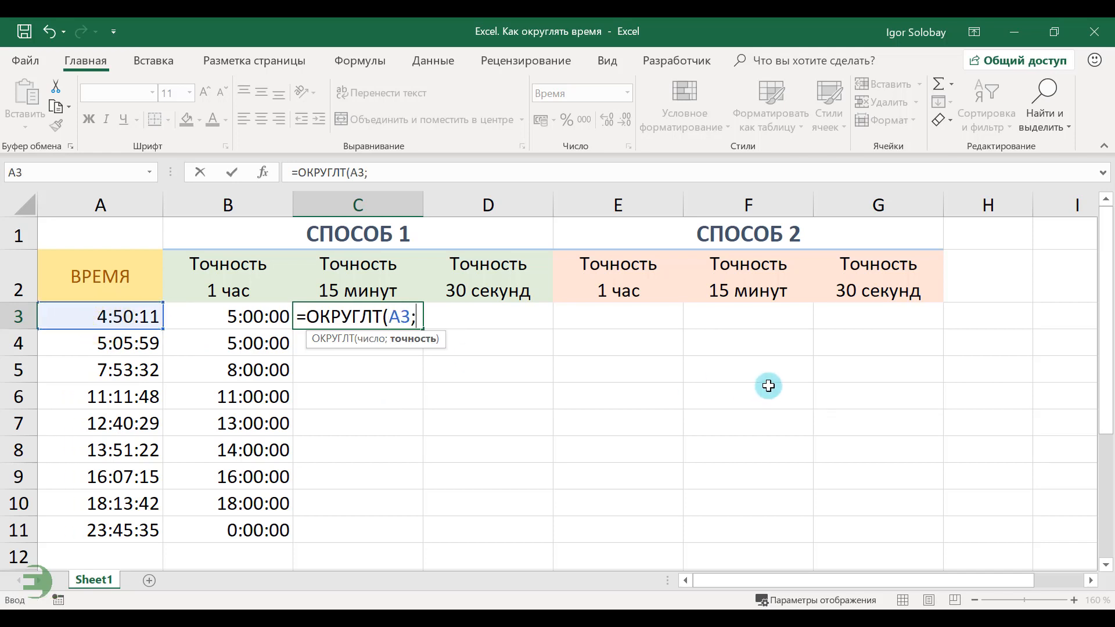
type("врем")
key("Tab")
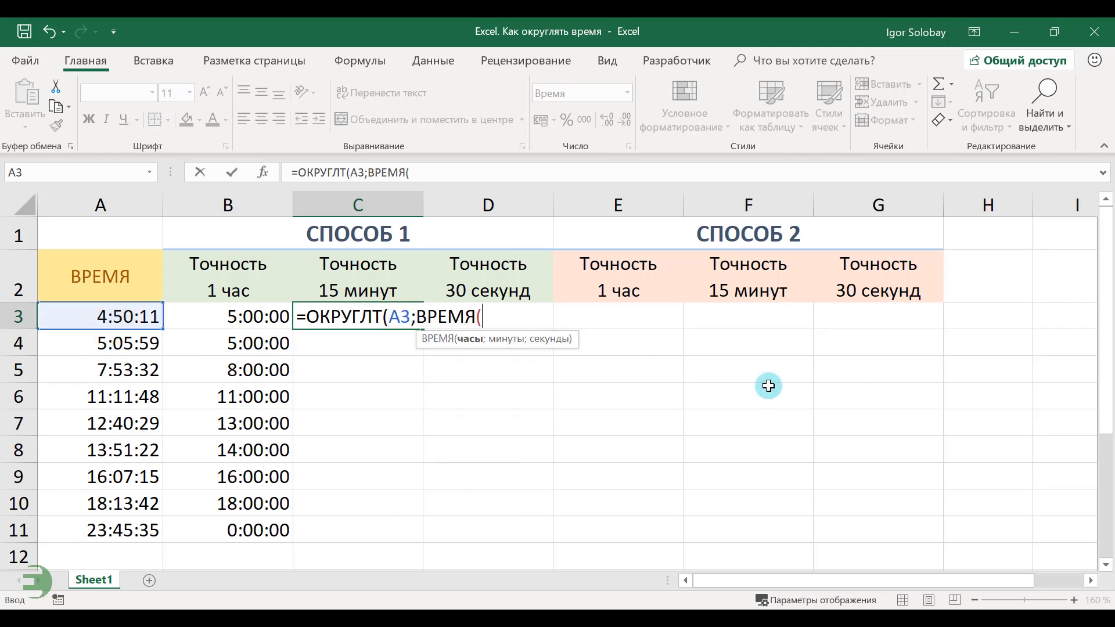
type("0;15;")
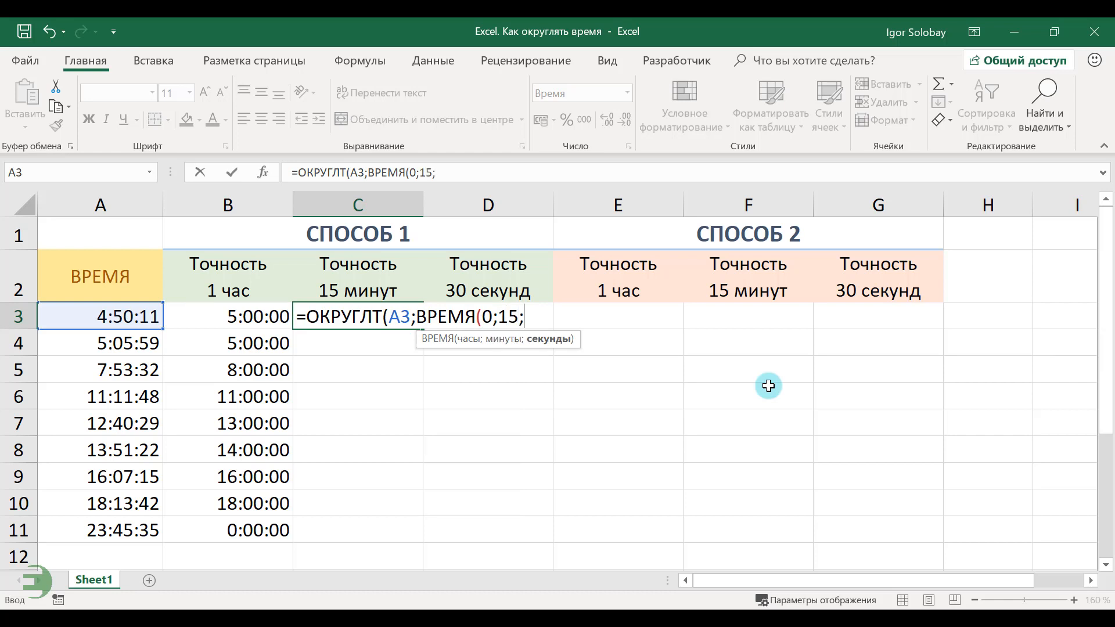
type("0))")
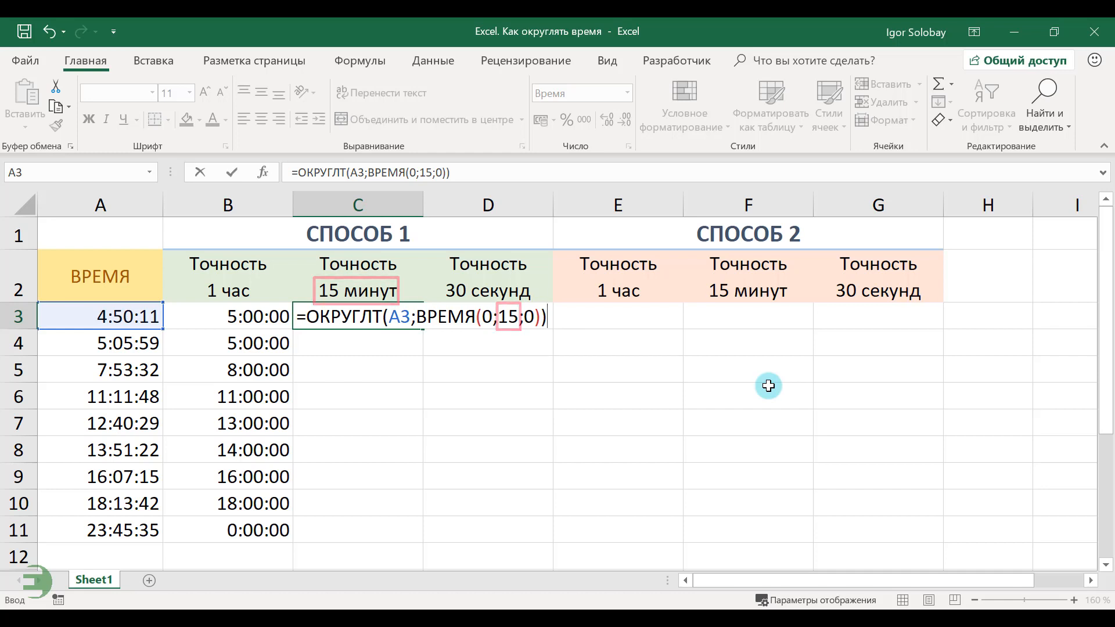
key("Return")
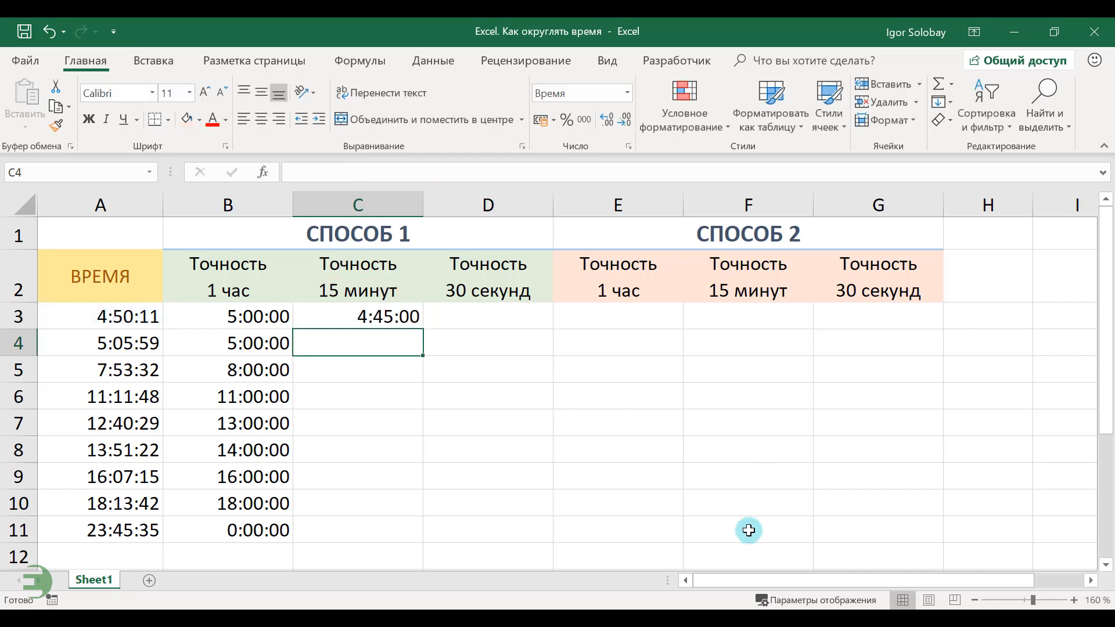
Fill the 15-minute rounding formula from C3 down to C11.
left_click(414, 317)
double_click(423, 328)
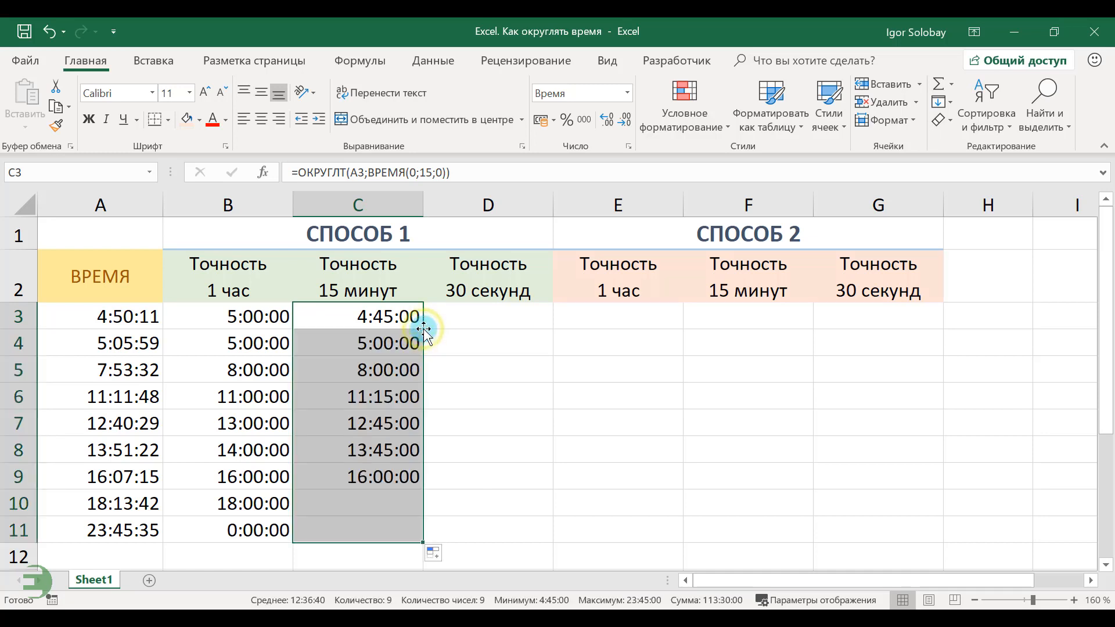
left_click(749, 500)
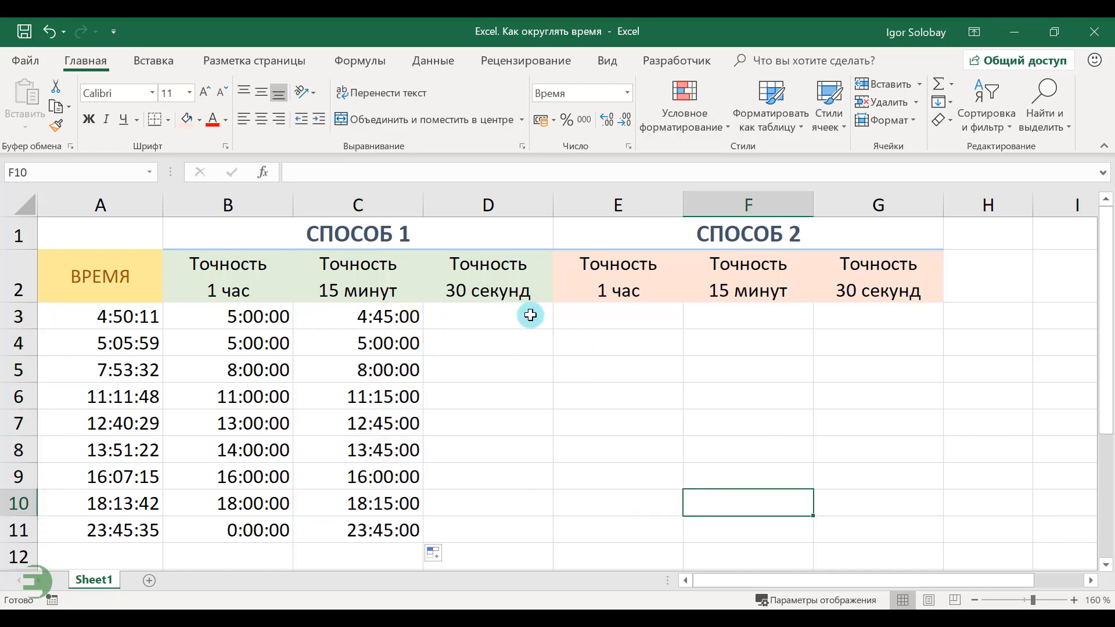
Enter the formula =ОКРУГЛТ(A3;ВРЕМЯ(0;0;30)) in cell D3 to round the time to 30 seconds.
left_click(490, 316)
type("=округлт")
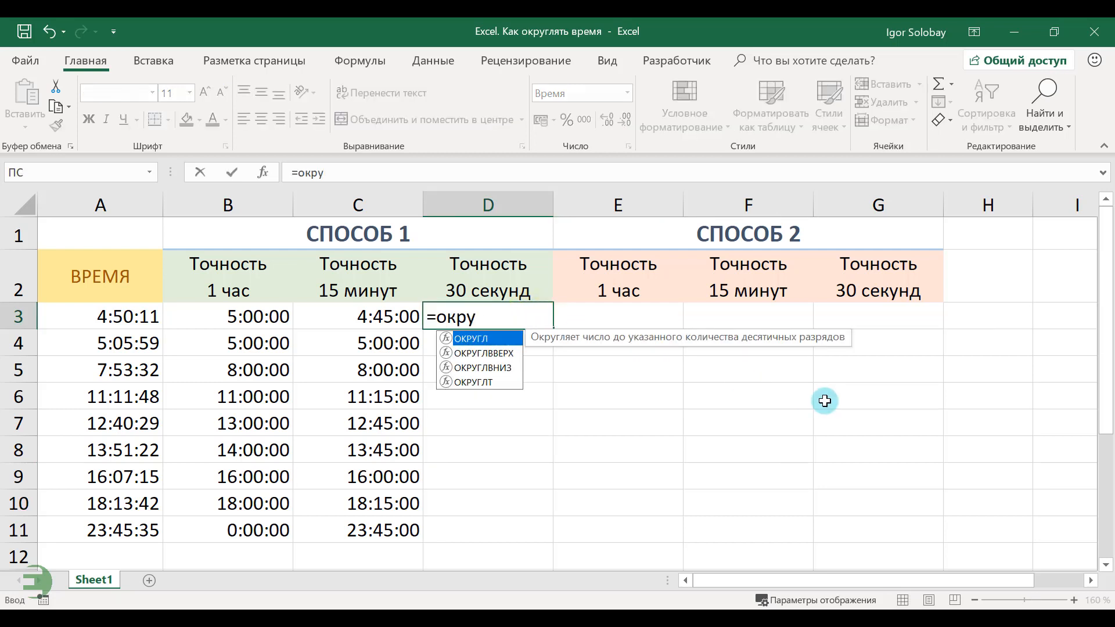
key("Tab")
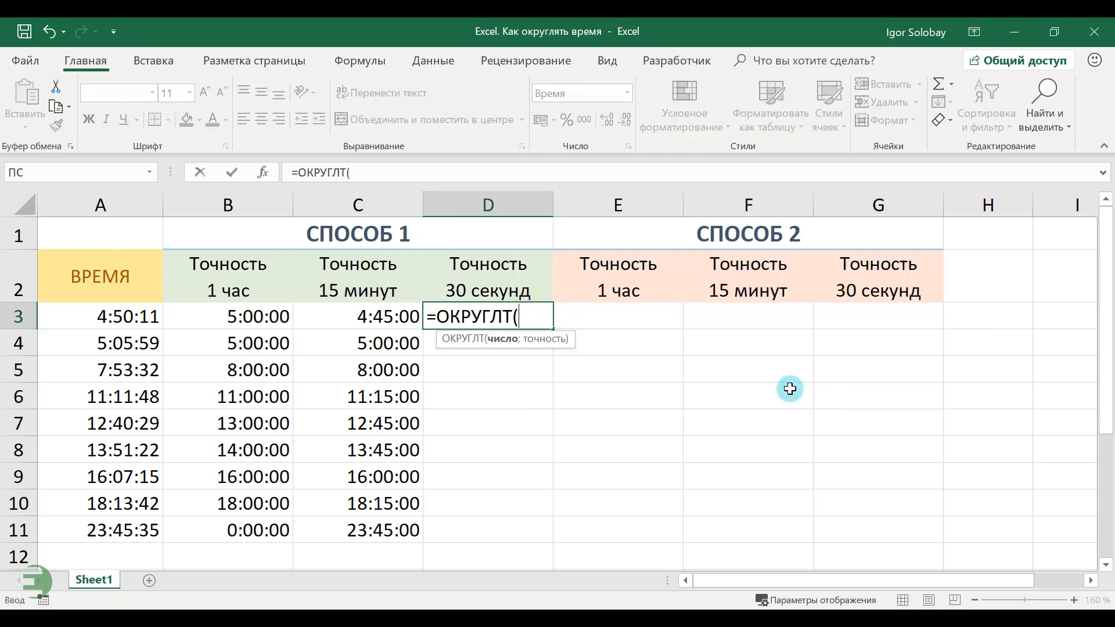
left_click(96, 317)
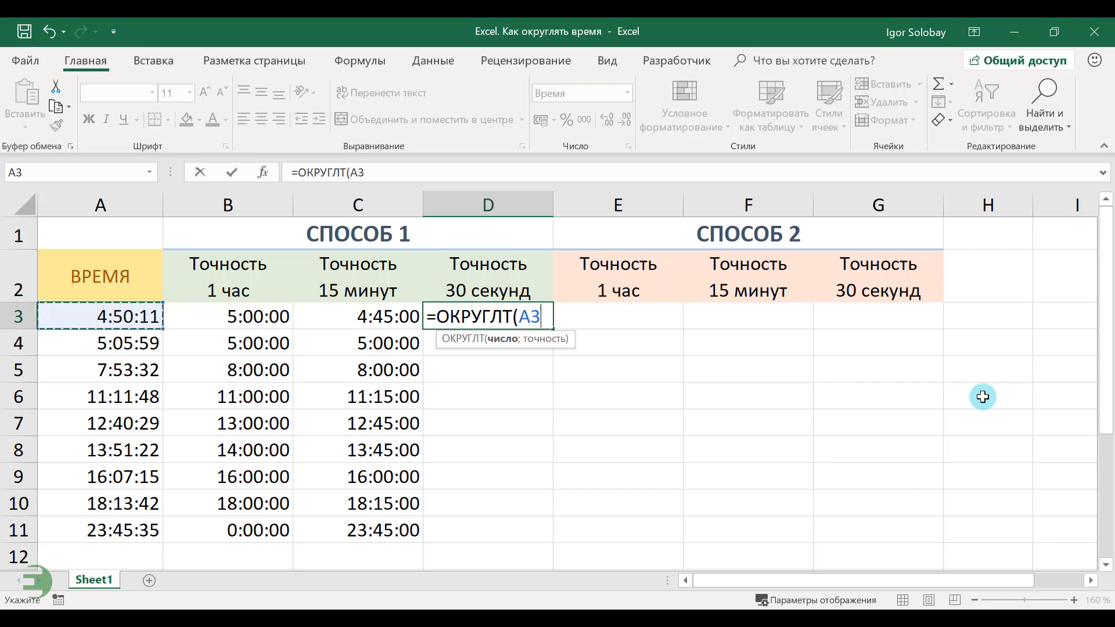
type(";время")
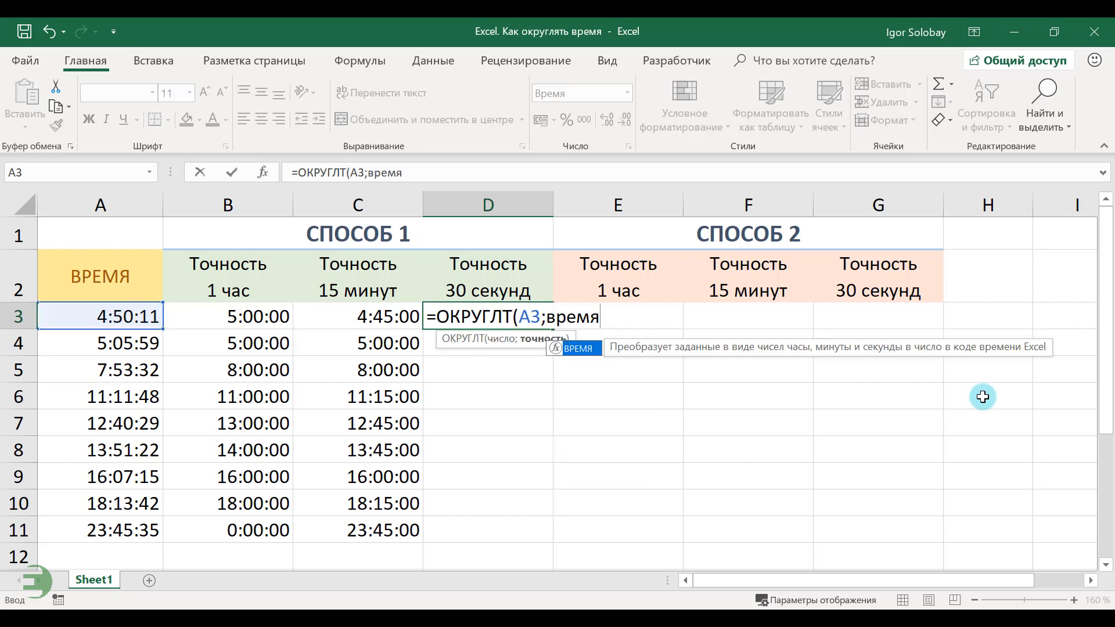
key("Tab")
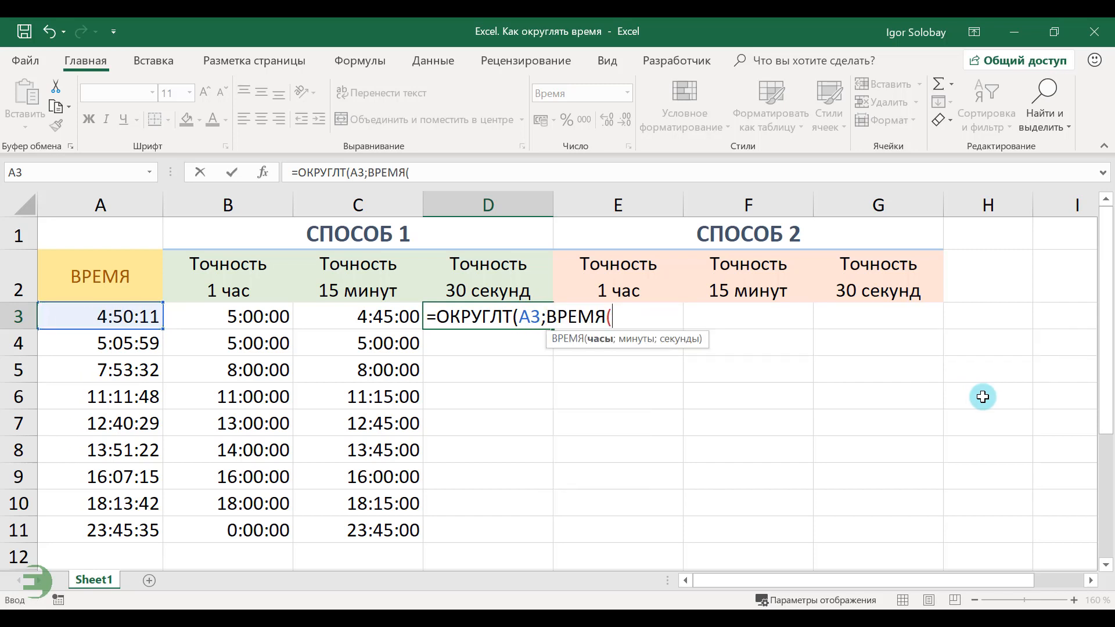
type("0;0;3")
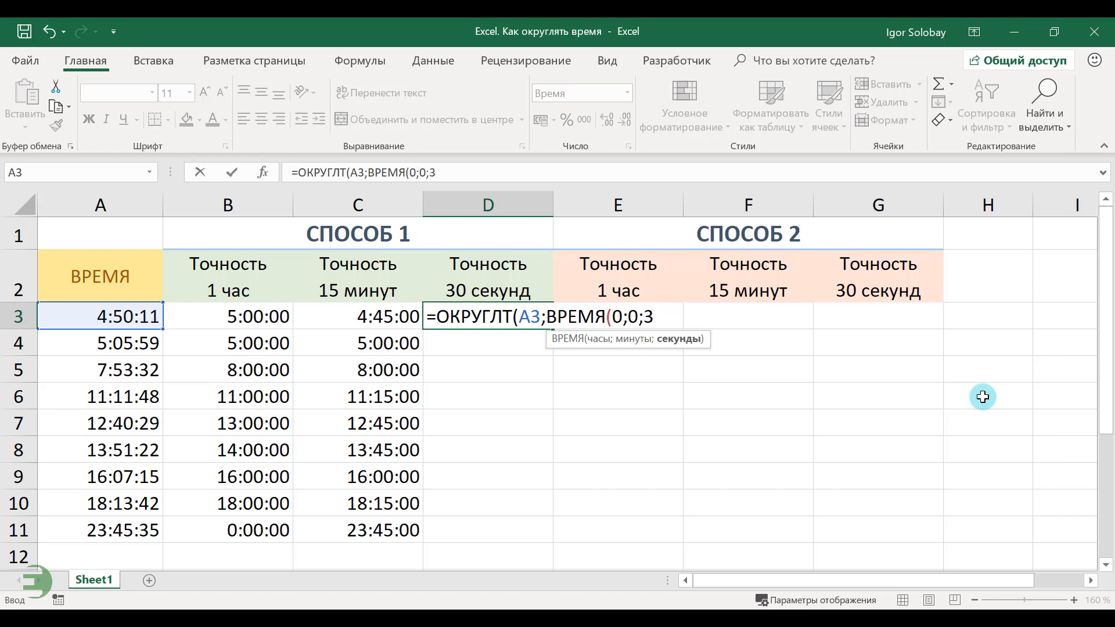
type("0))")
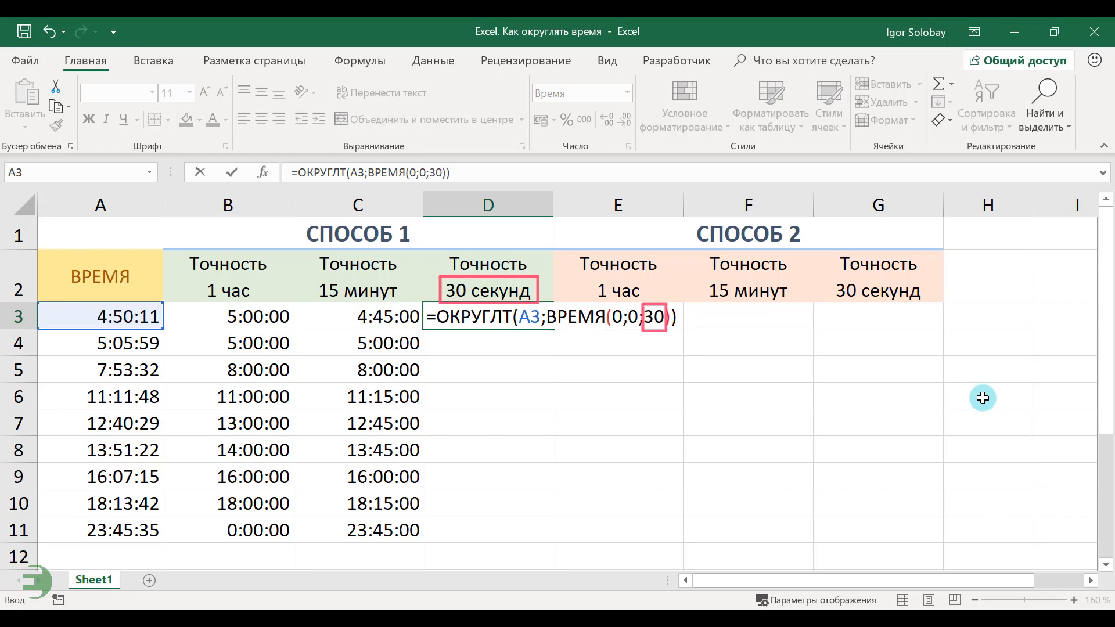
key("Return")
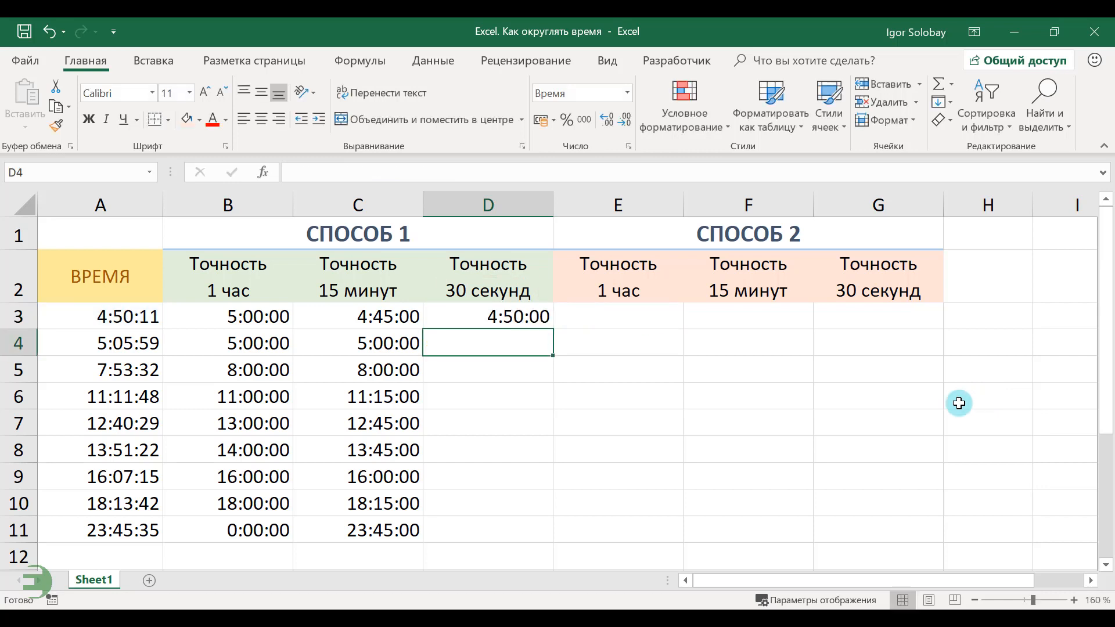
Fill the 30-second rounding formula from D3 down to D11.
left_click(540, 318)
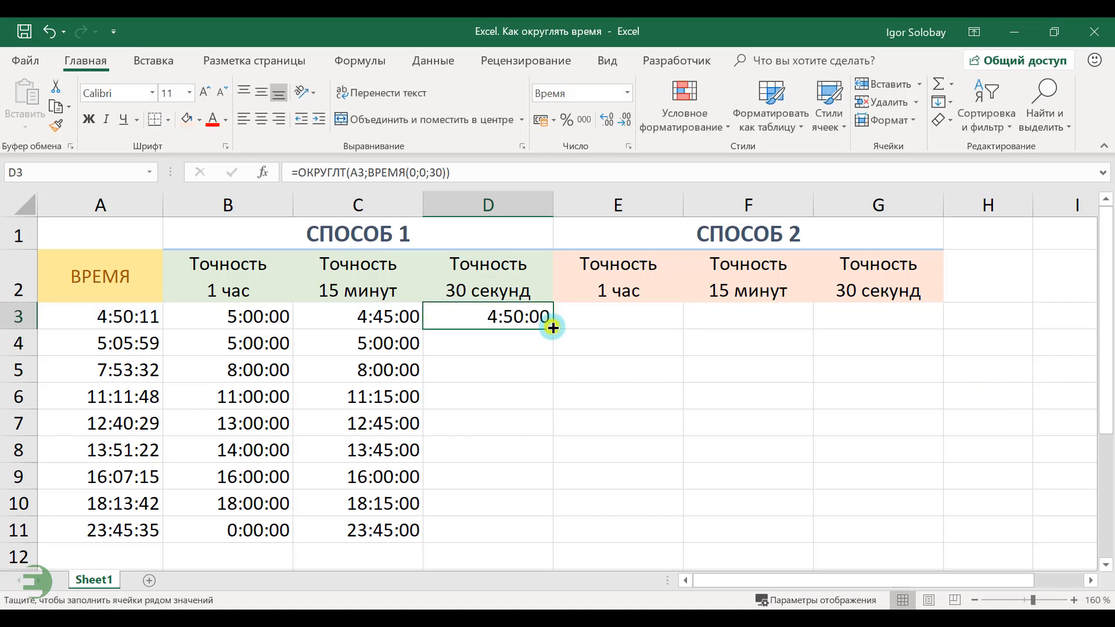
double_click(553, 328)
left_click(992, 443)
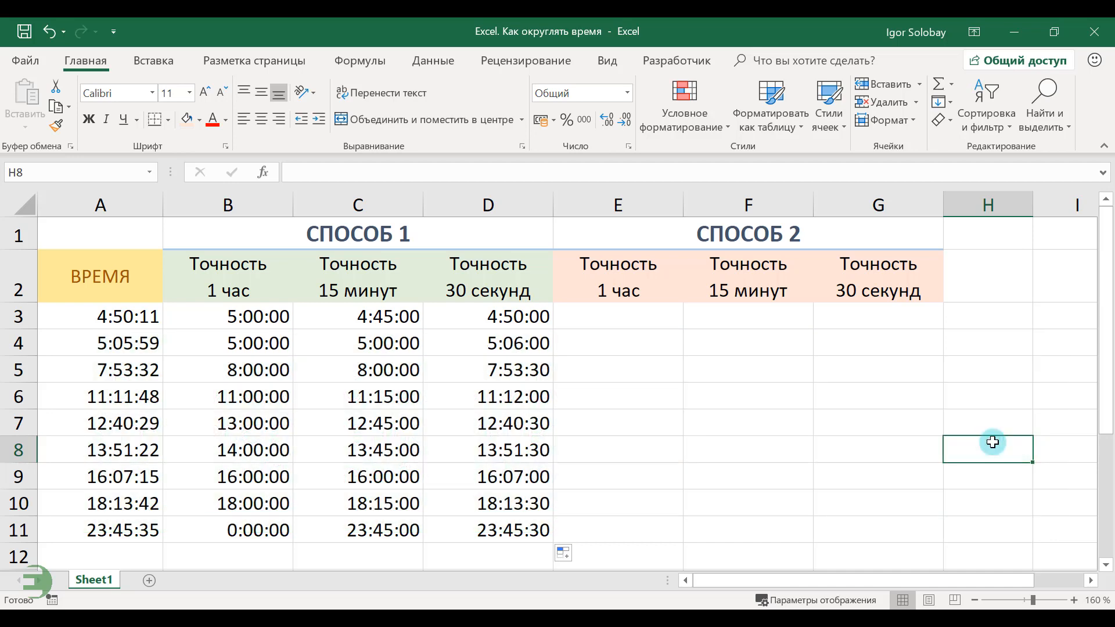
Enter the formula =ОКРУГЛТ(A3;1/24) in cell E3 to round the time to 1 hour.
left_click(659, 324)
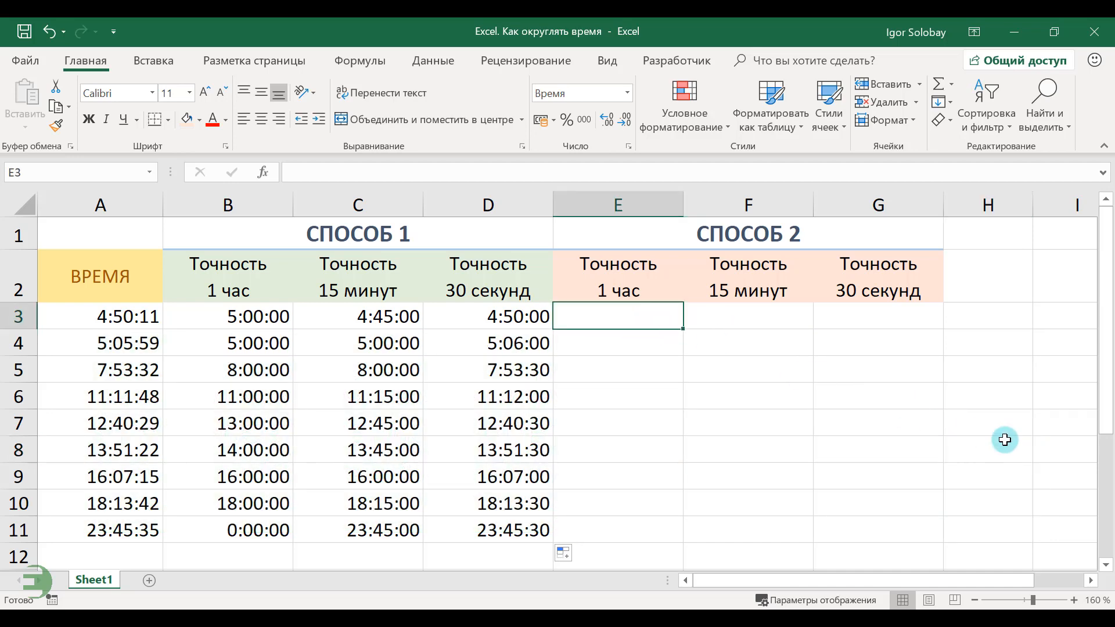
type("=округлт")
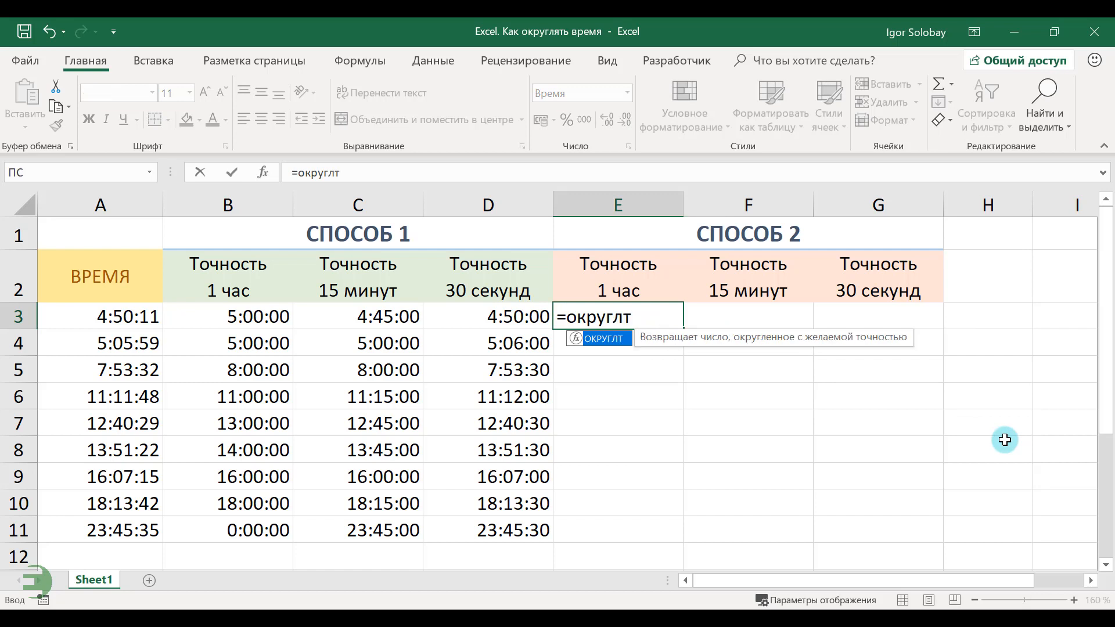
key("Tab")
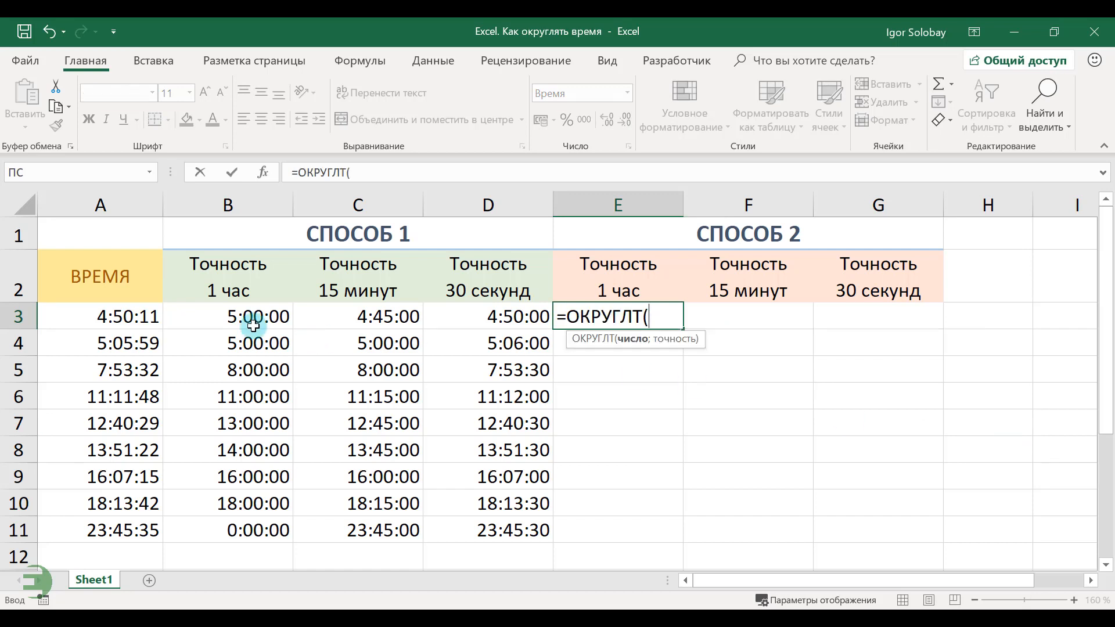
left_click(129, 316)
type(";1/")
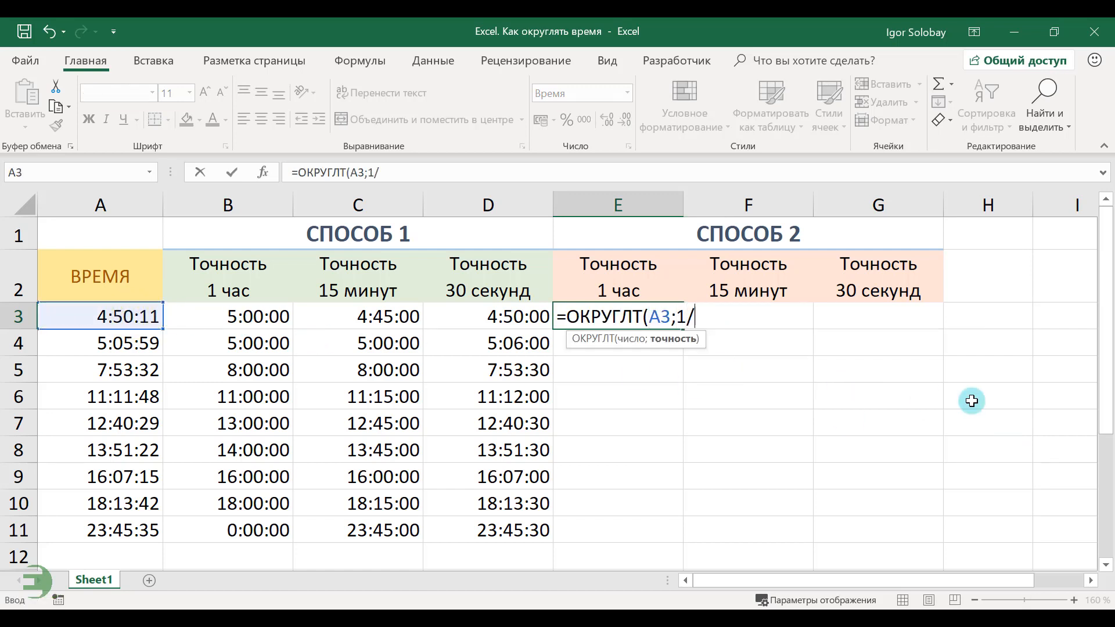
type("24)")
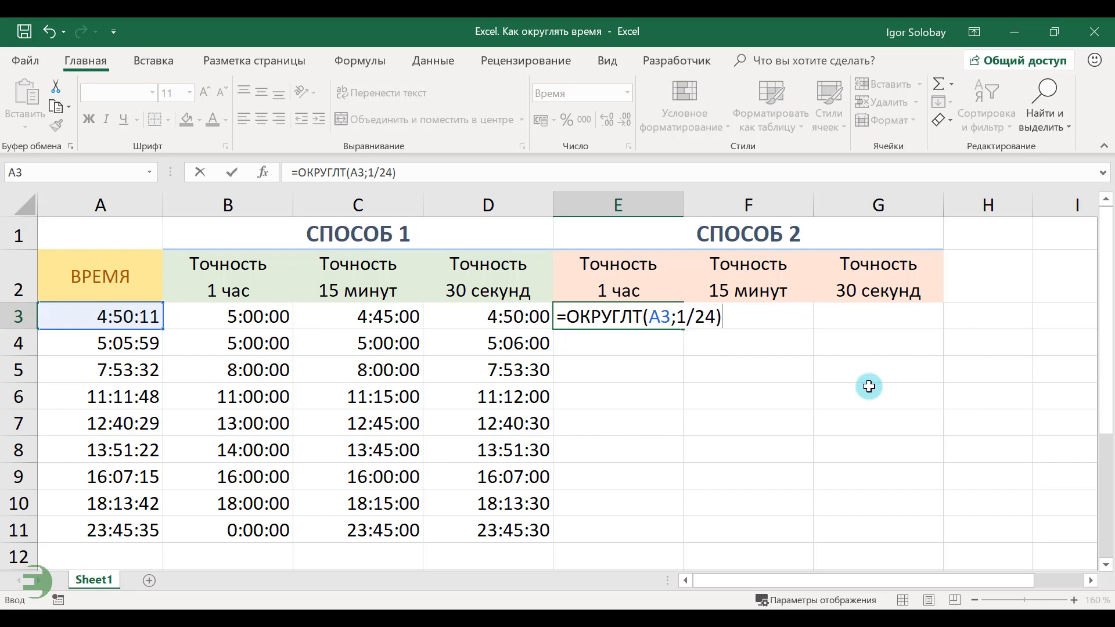
key("Return")
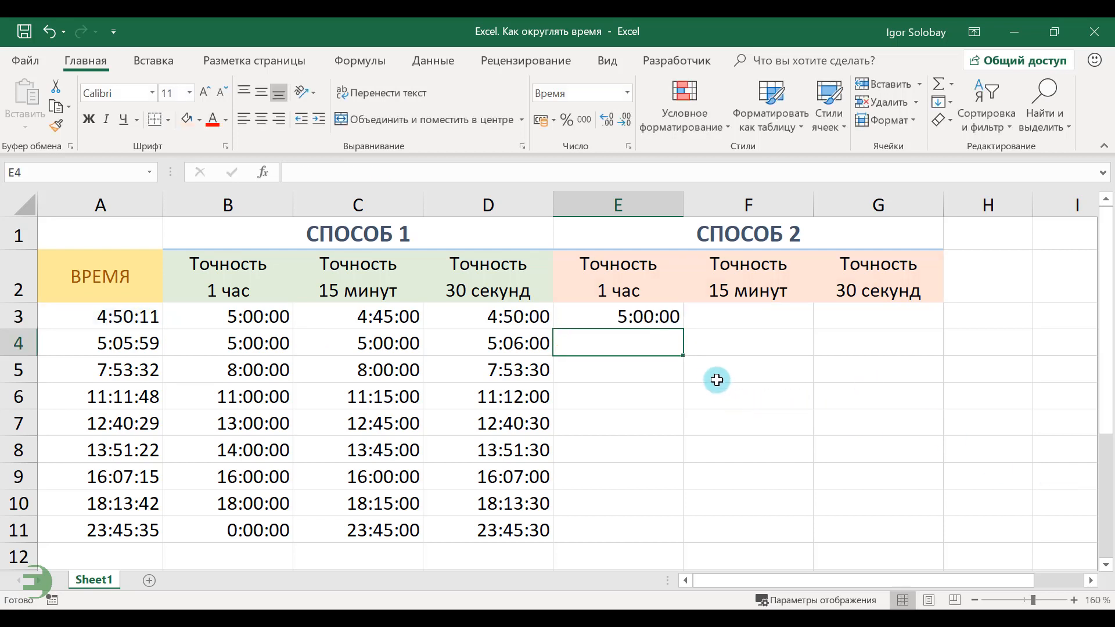
Fill the 1-hour rounding formula from E3 down to E11.
key("Up")
double_click(686, 329)
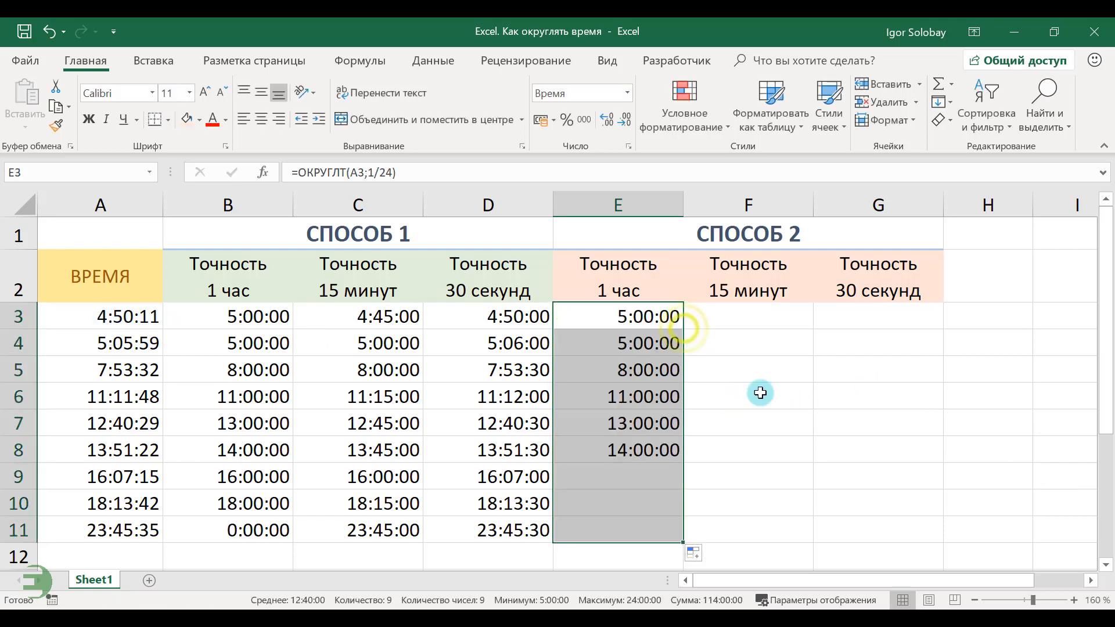
left_click(947, 538)
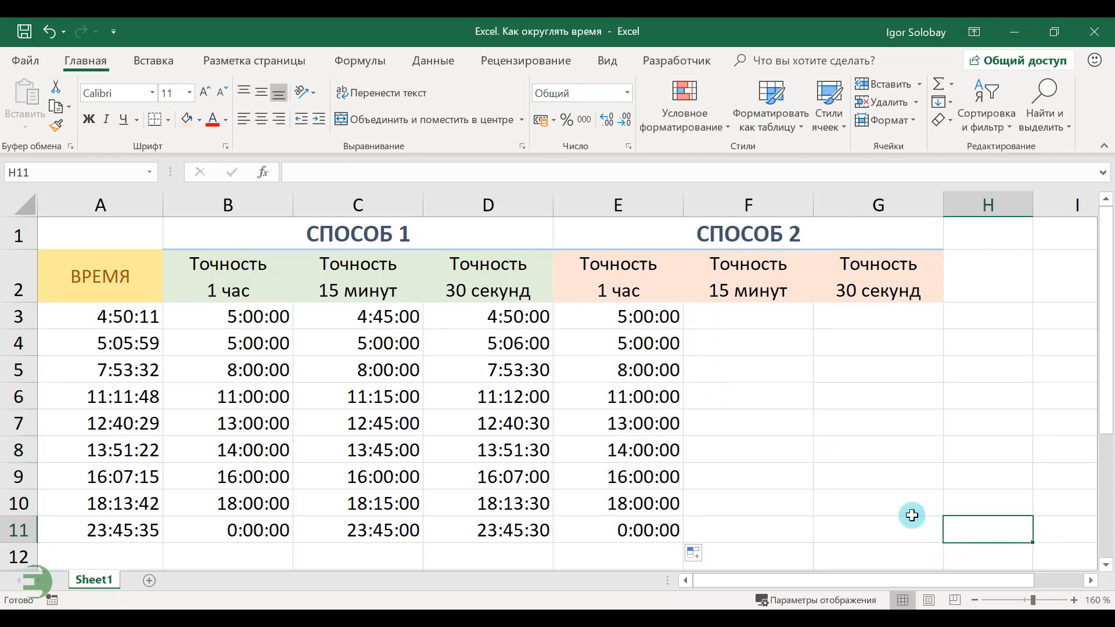
Enter the formula =ОКРУГЛТ(A3;1/24/4) in cell F3 to round the time to 15 minutes.
left_click(748, 317)
type("=округл")
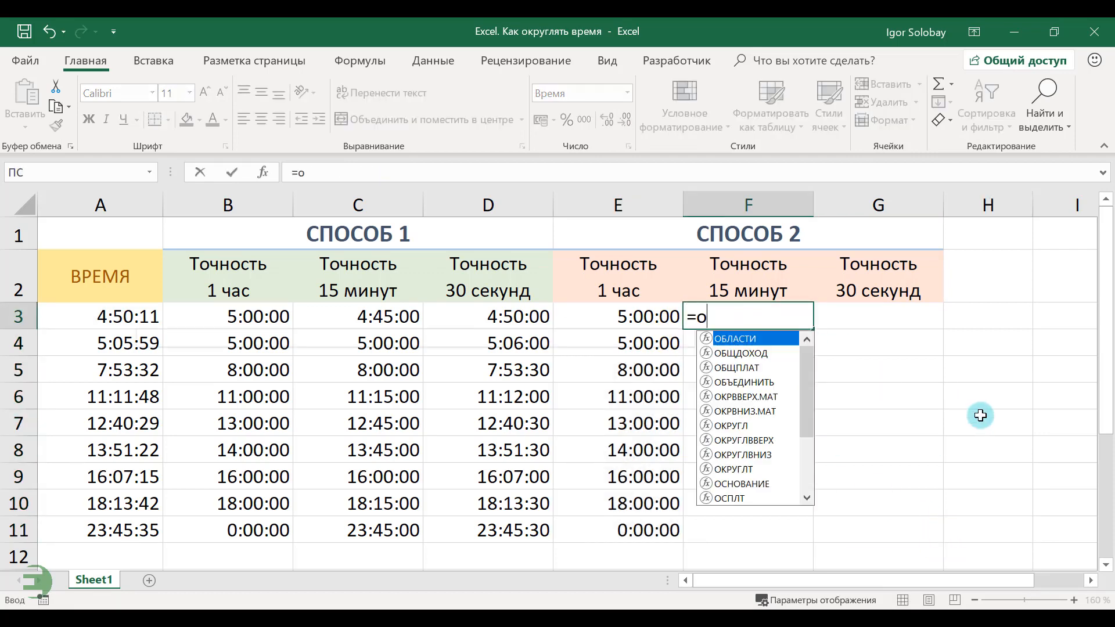
key("Down")
key("Down")
key("Down")
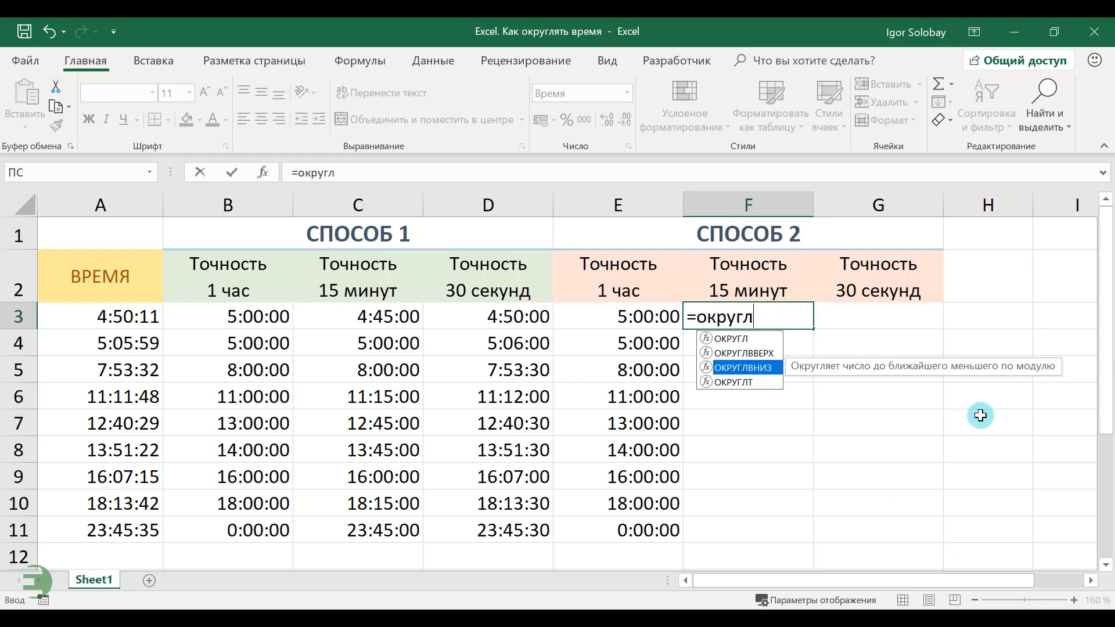
key("Tab")
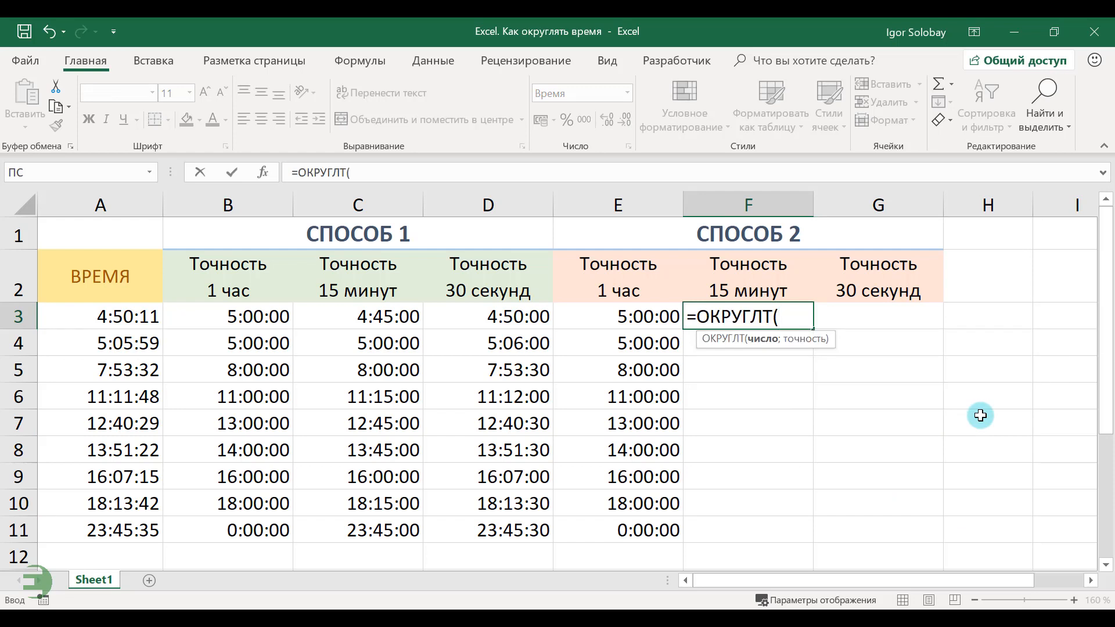
left_click(57, 314)
type(";")
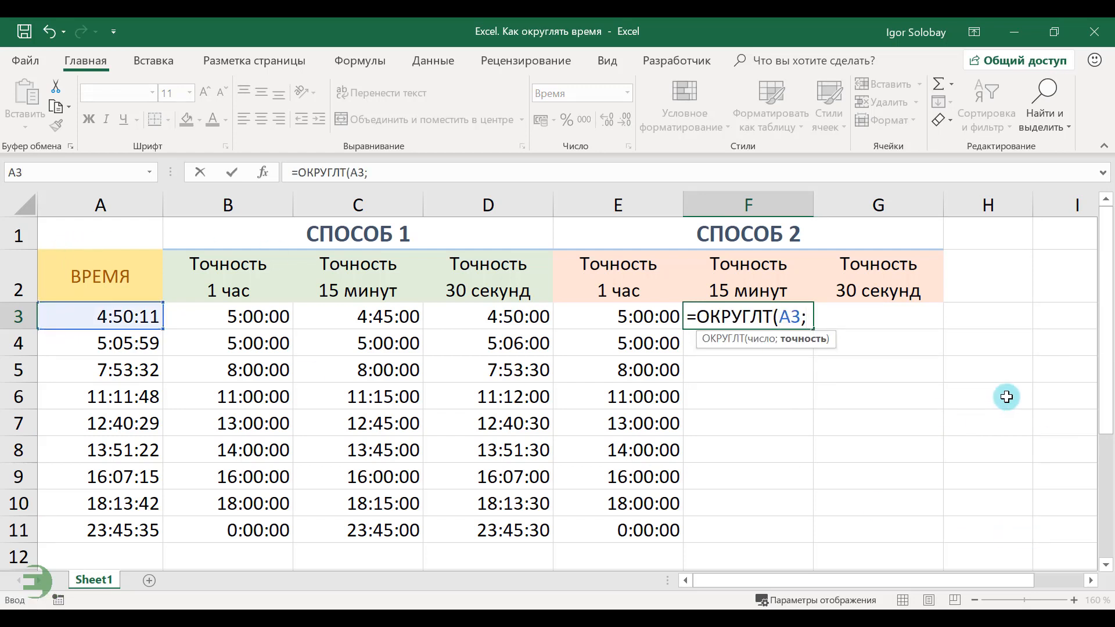
type("1/24/4")
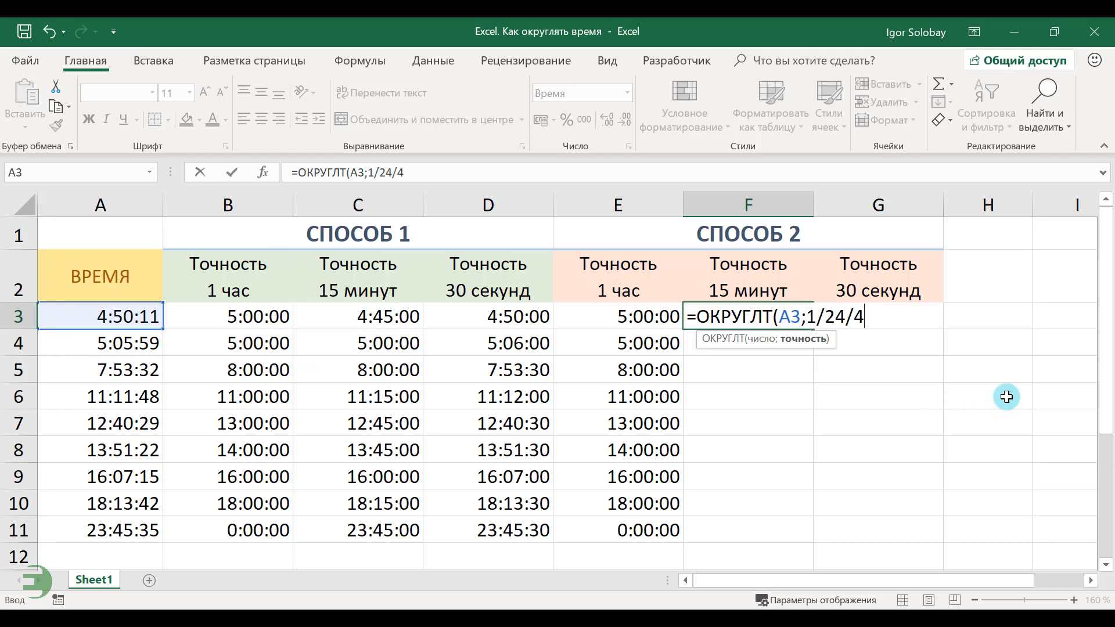
type(")")
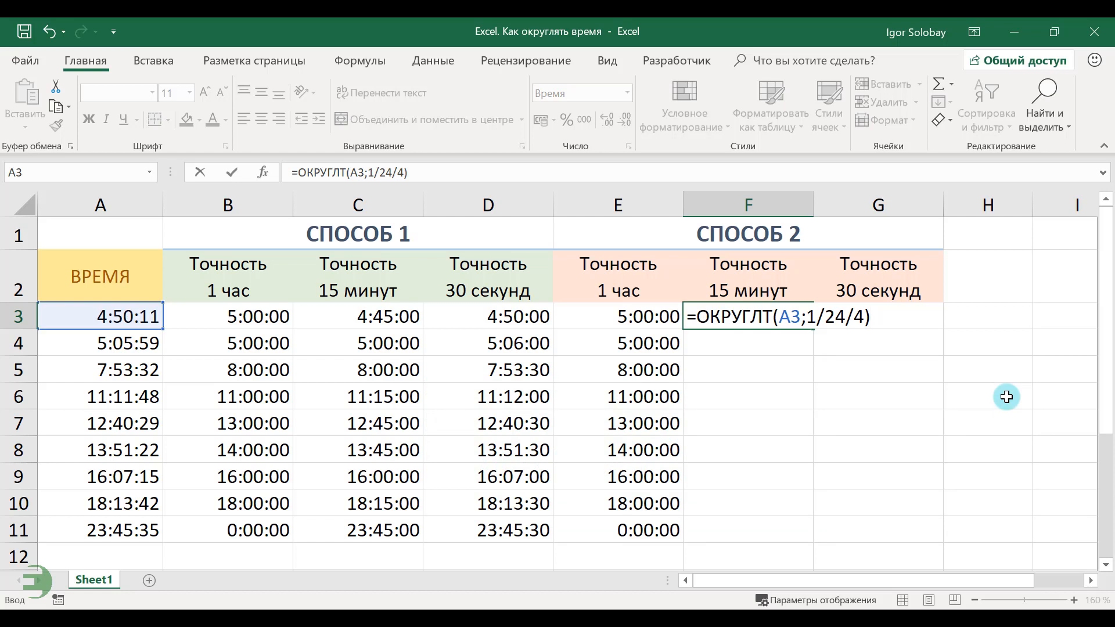
key("Return")
Fill the 15-minute rounding formula from F3 down to F11.
left_click(796, 319)
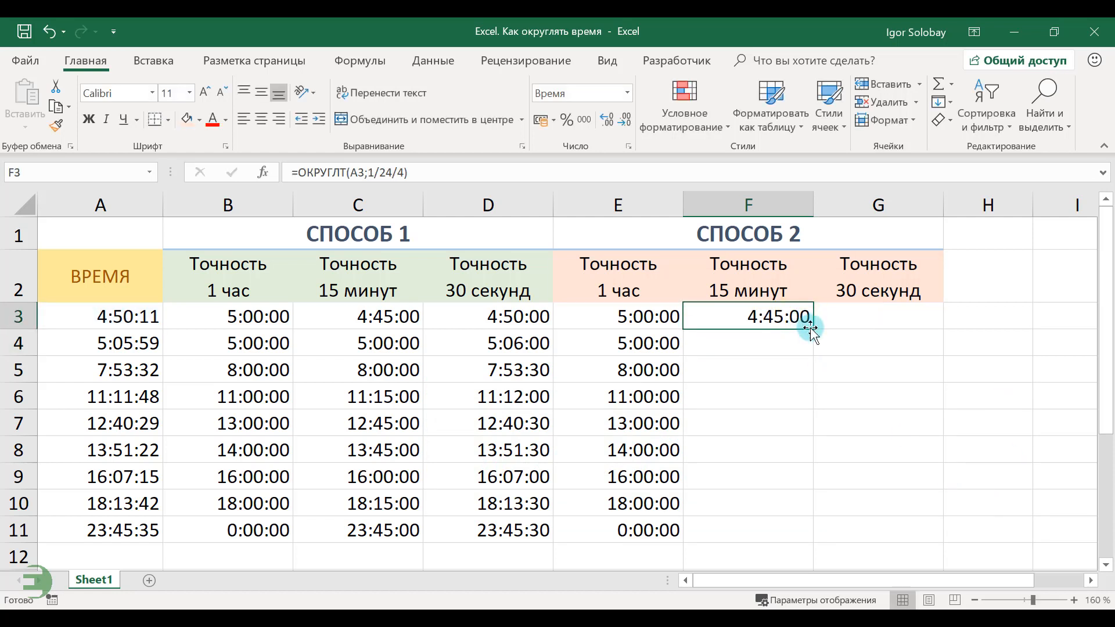
double_click(813, 329)
left_click(1004, 540)
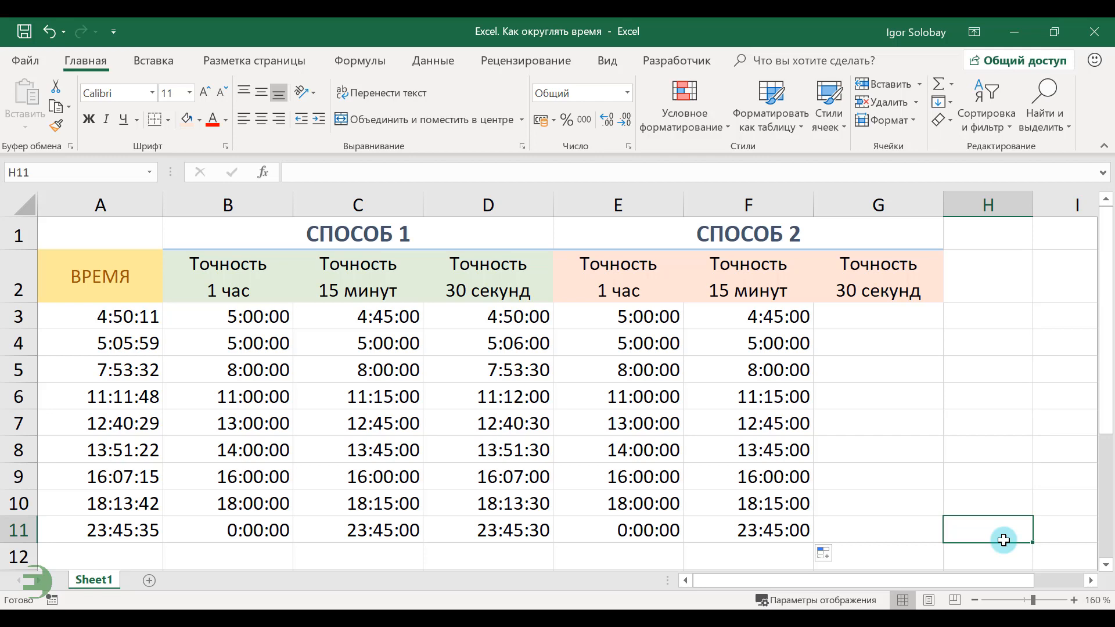
Enter the formula =ОКРУГЛТ(A3;1/24/60/2) in cell G3 to round the time to 30 seconds.
left_click(889, 316)
type("=округ")
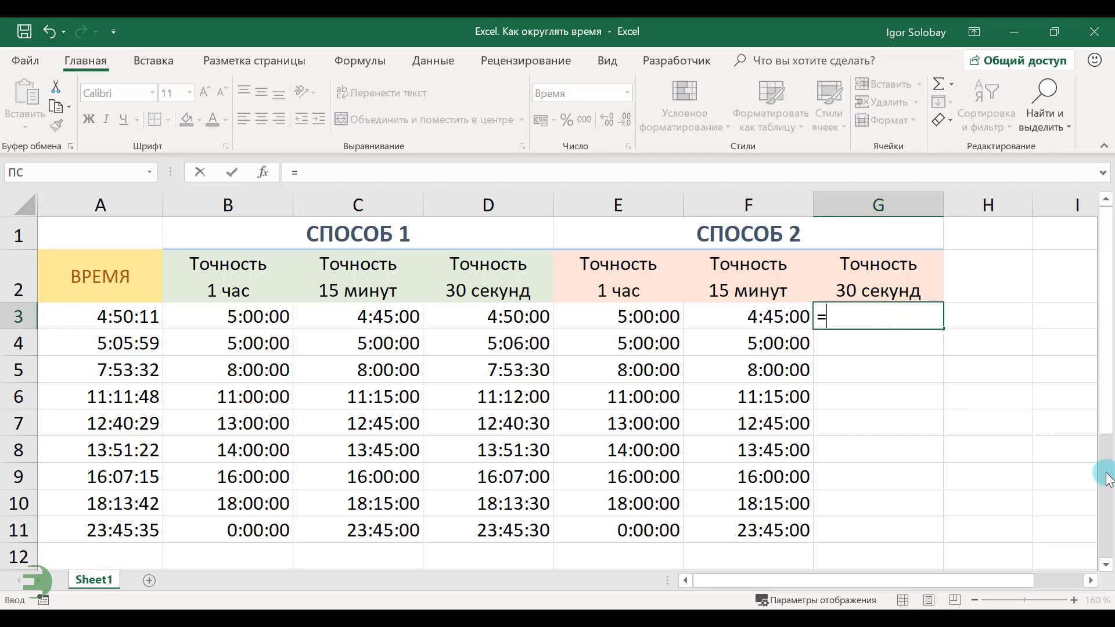
key("Down")
key("Down")
key("Down")
key("Tab")
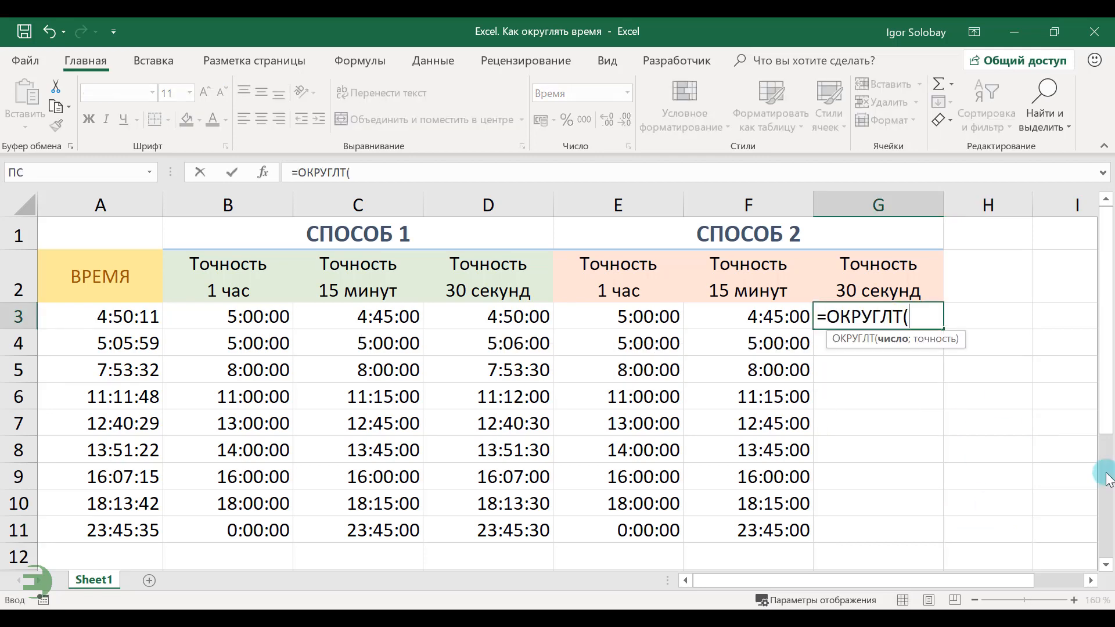
left_click(125, 319)
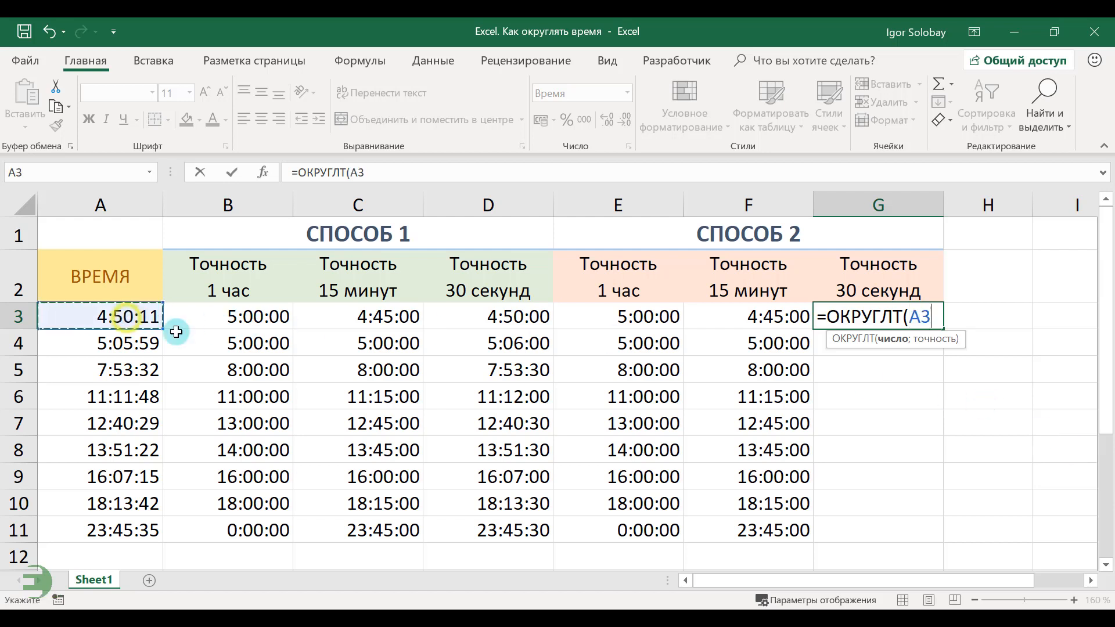
type(";1/")
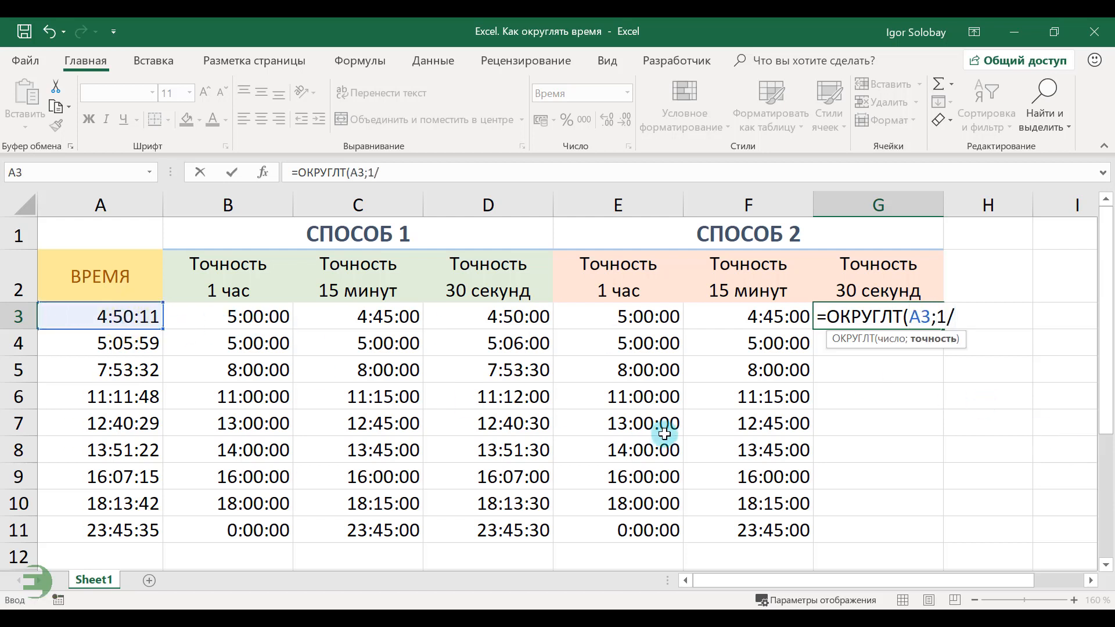
type("24/60/")
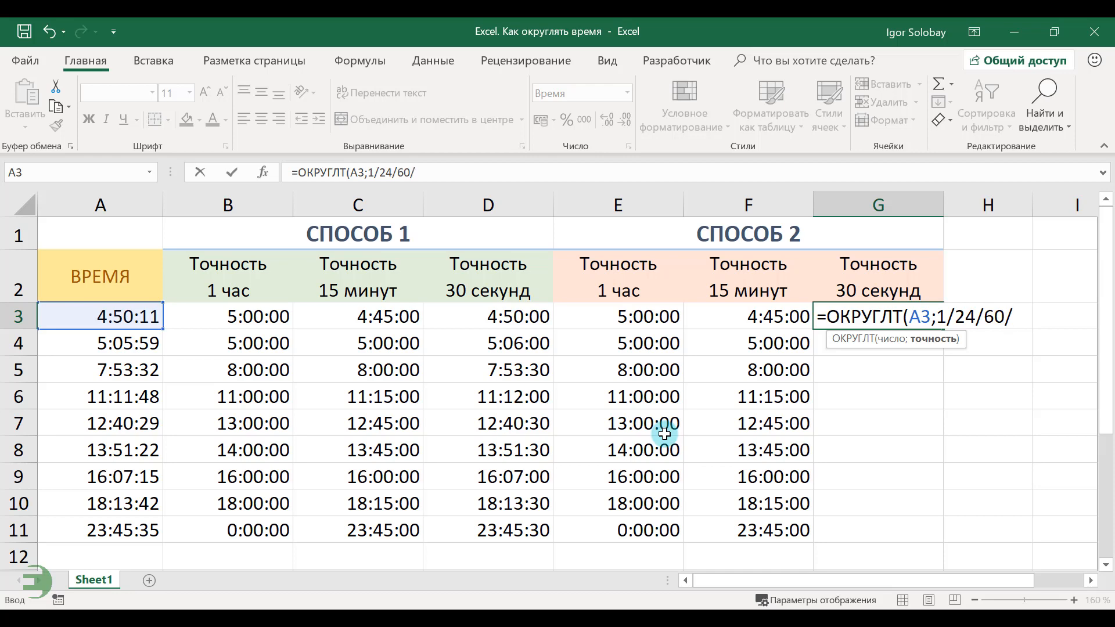
type("2)")
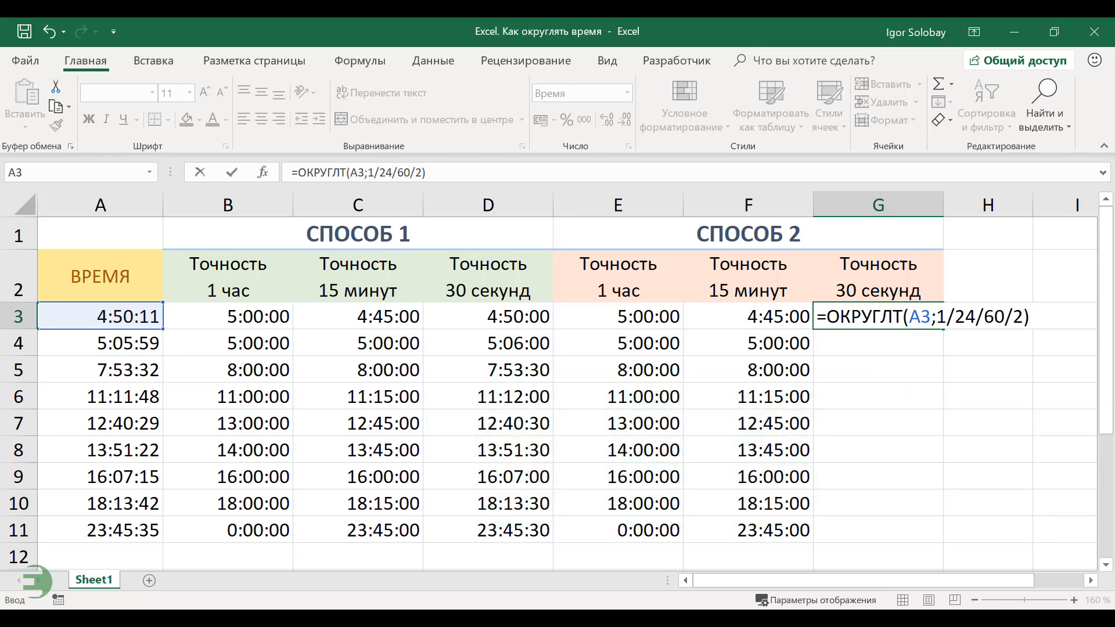
key("Return")
Fill the 30-second rounding formula from G3 down to G11.
left_click(906, 316)
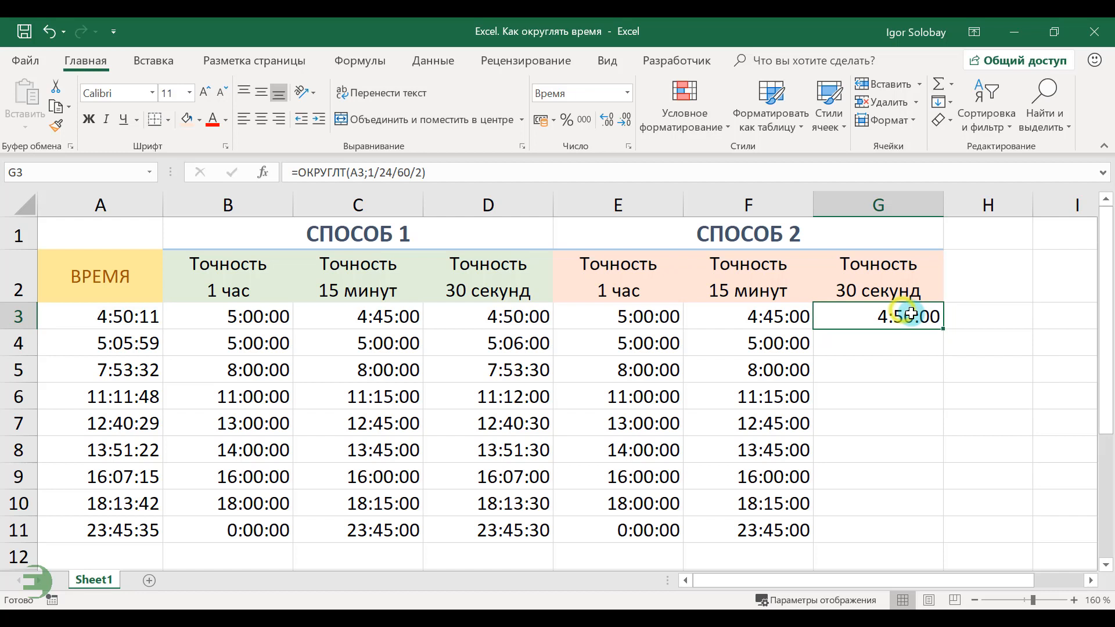
double_click(947, 330)
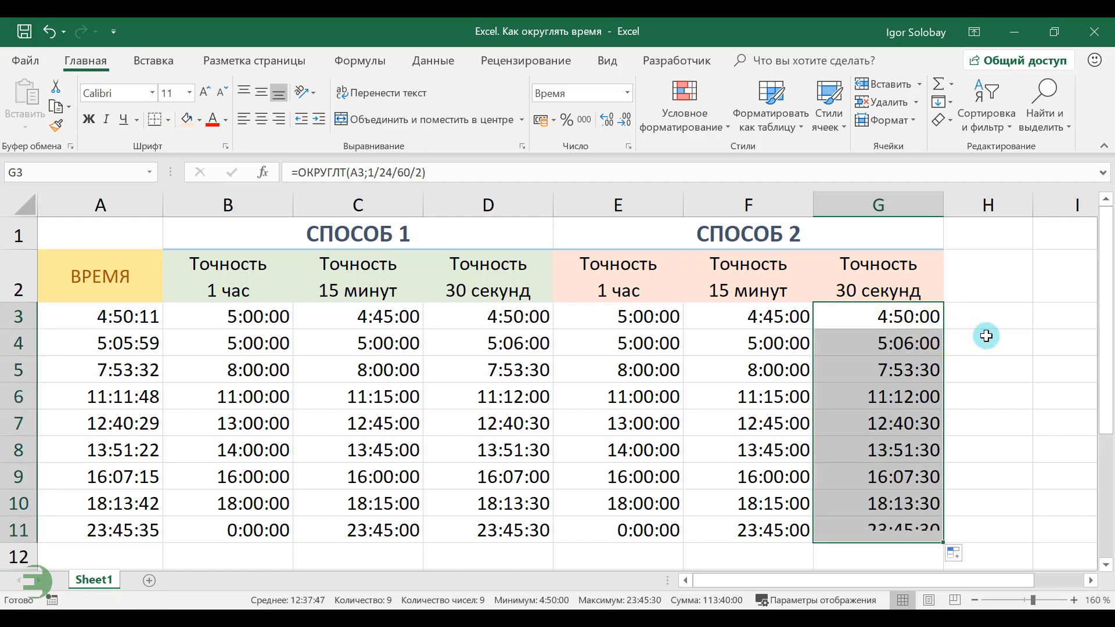
left_click(1028, 348)
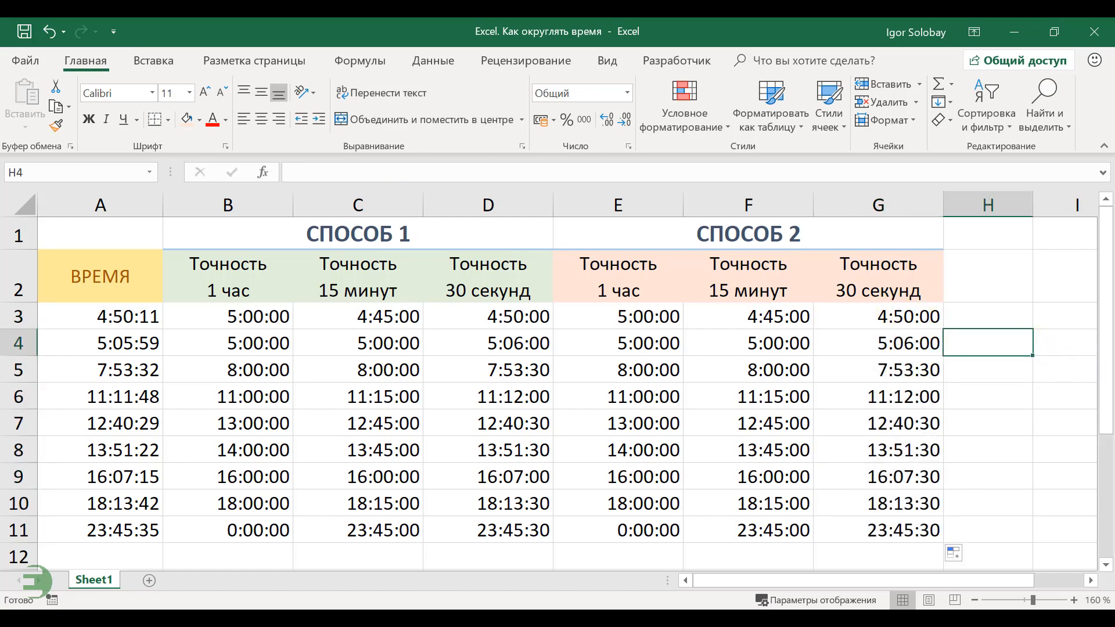